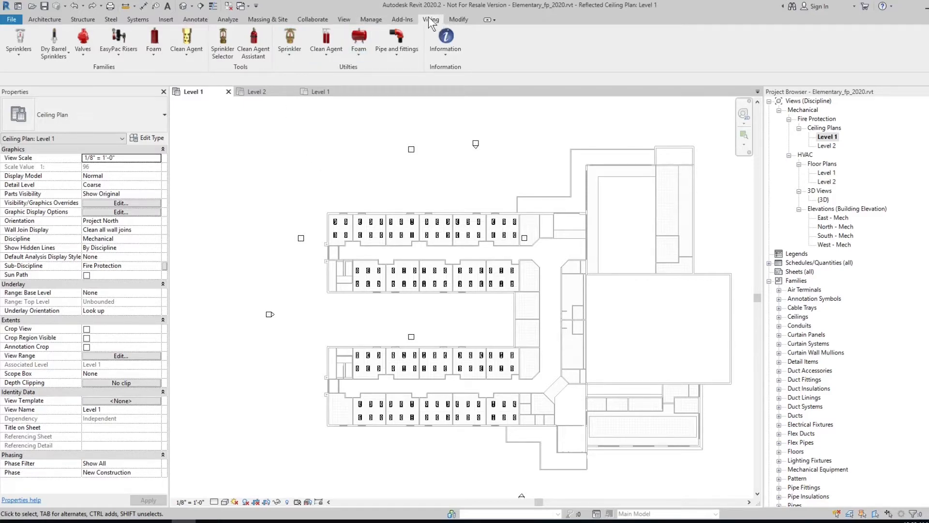
Step: Try to open the Sprinkler Estimator for the Level 1 ceiling plan
left_click(292, 58)
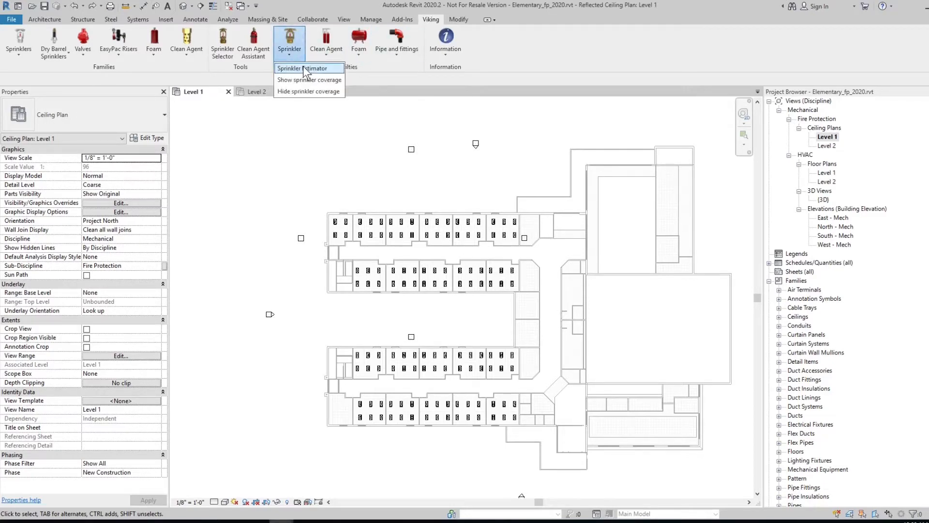
left_click(333, 69)
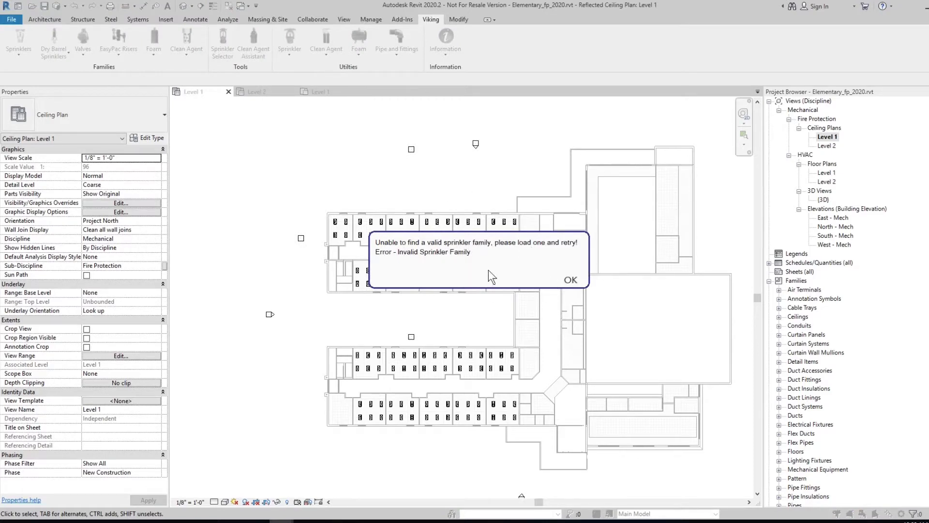
left_click(570, 280)
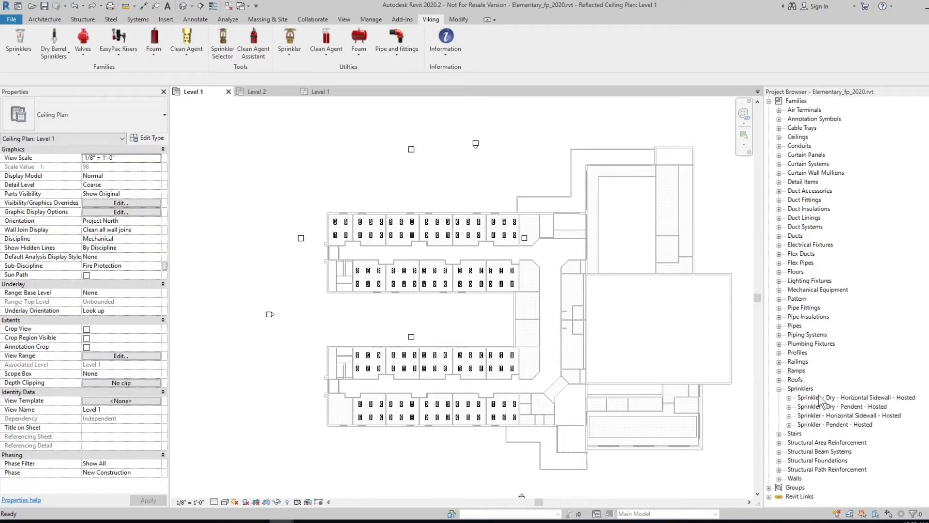
Step: Inspect the types of the Sprinkler - Pendent - Hosted family and the properties of its 1/2" Pendent on Drop type
left_click(789, 424)
left_click(830, 442)
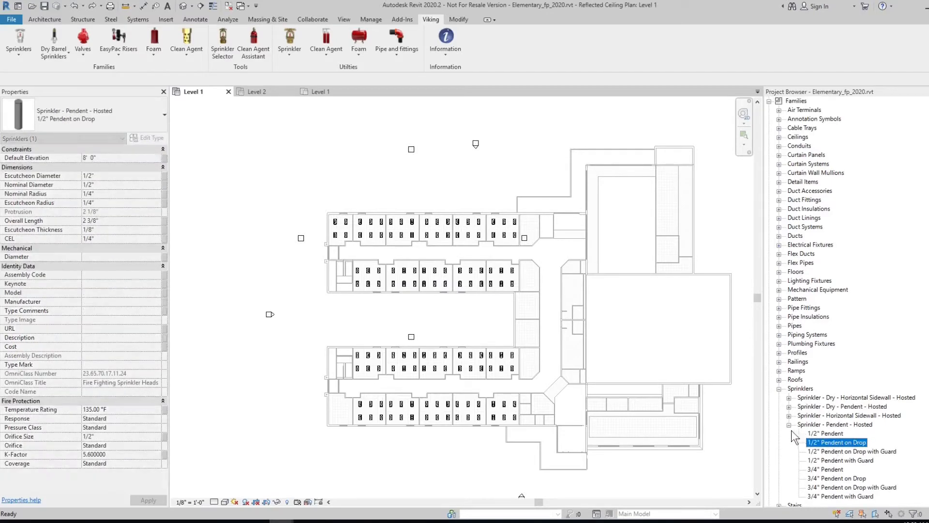
left_click(789, 424)
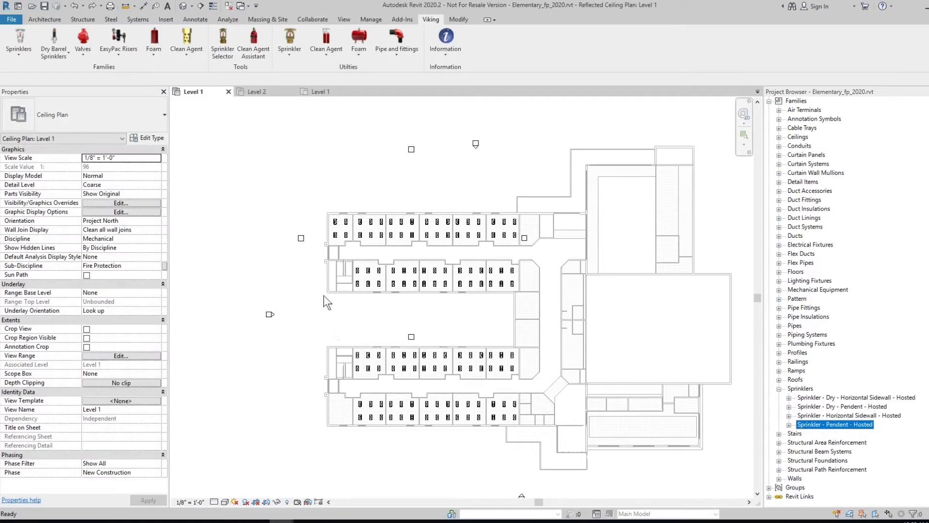
scroll(362, 279, "up", 3)
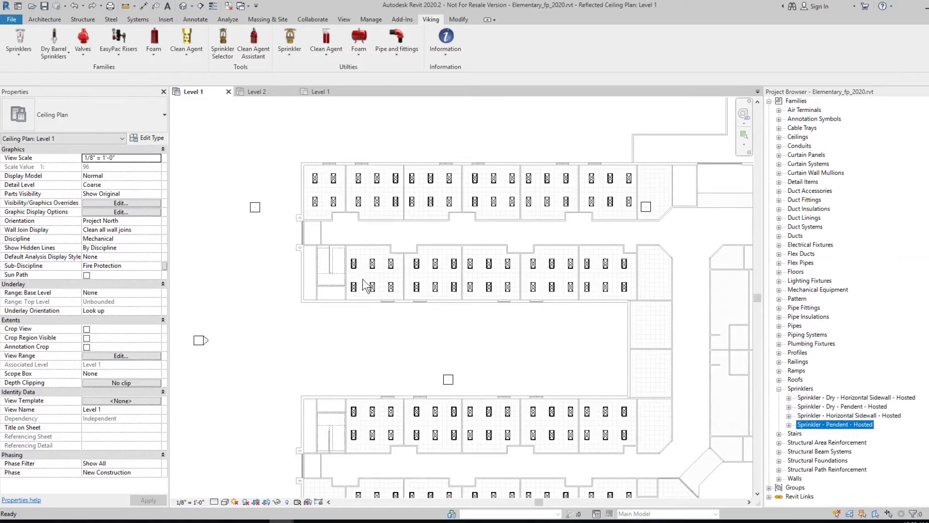
scroll(449, 299, "down", 2)
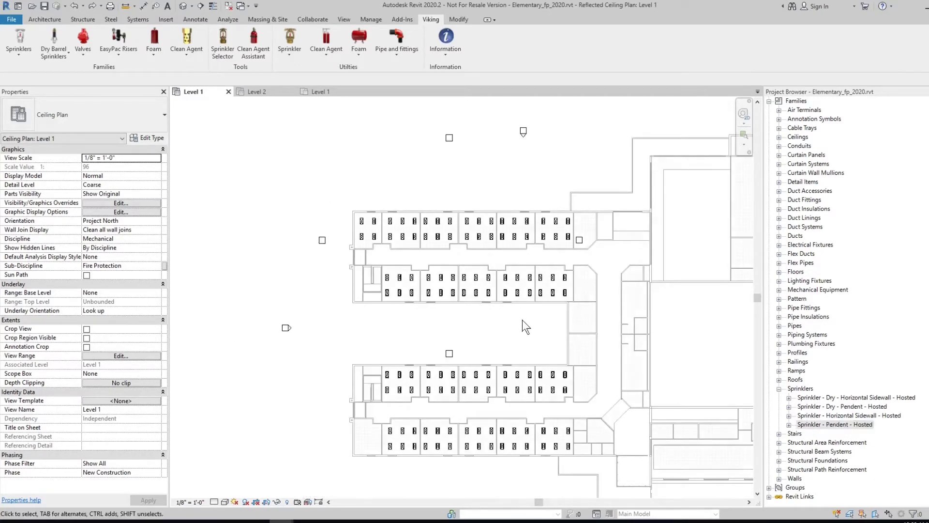
scroll(521, 320, "up", 2)
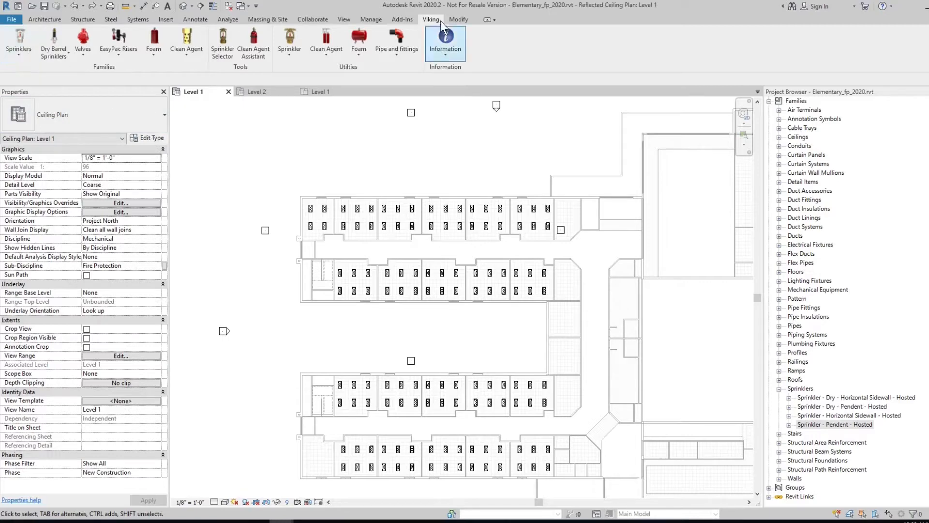
Step: Load the Viking standard response sprinkler VK1021 23099AB K5.6 155F Standard Brass into the project without placing an instance
left_click(25, 58)
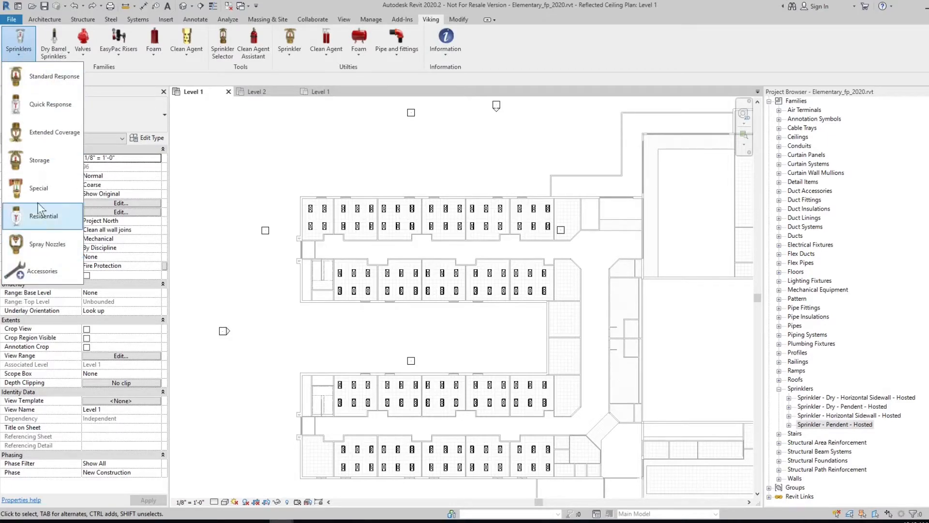
left_click(39, 79)
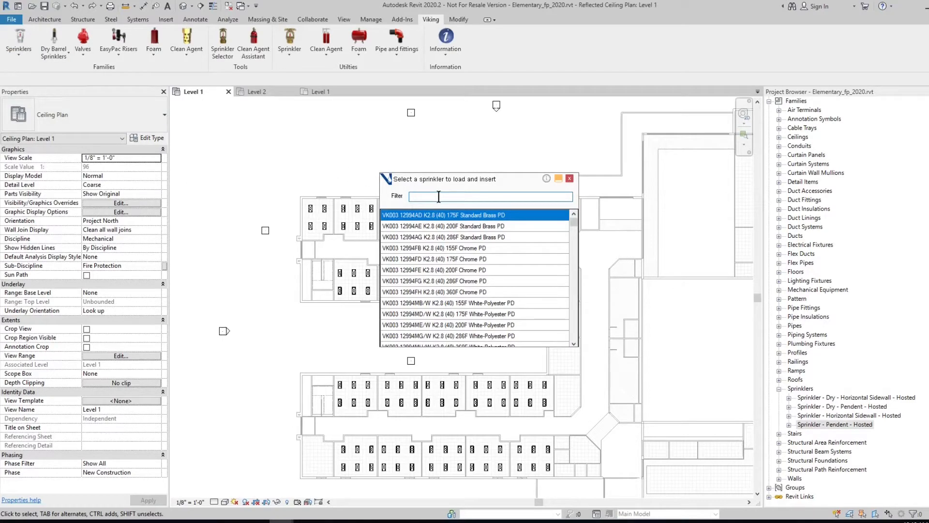
type("VK1021 155")
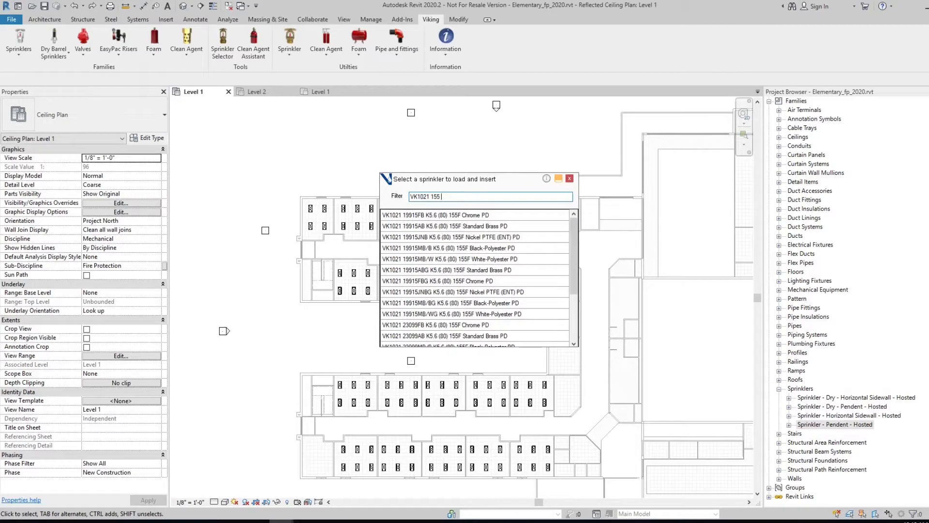
type(" brass")
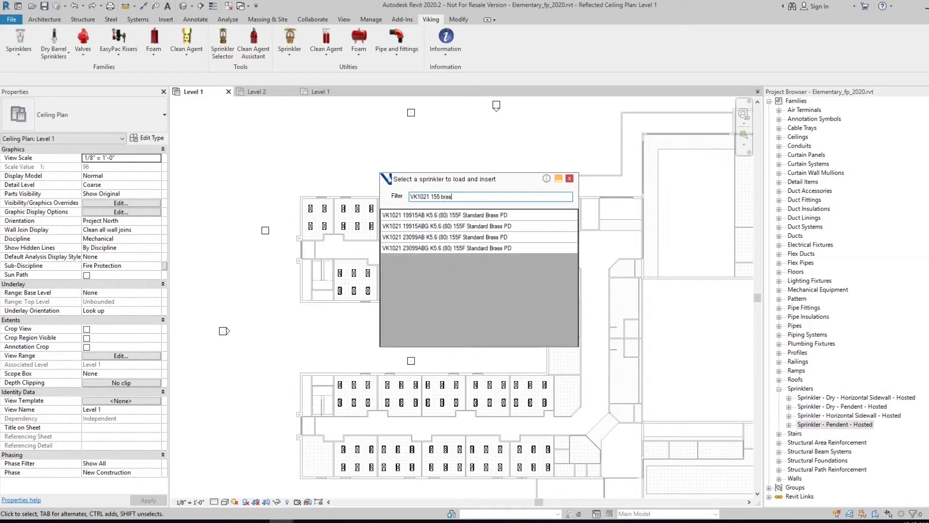
double_click(421, 237)
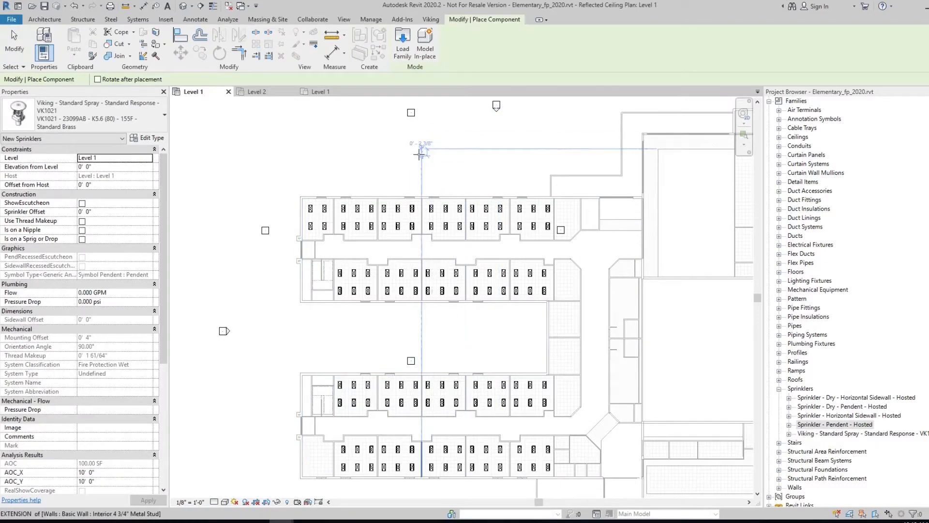
key("Escape")
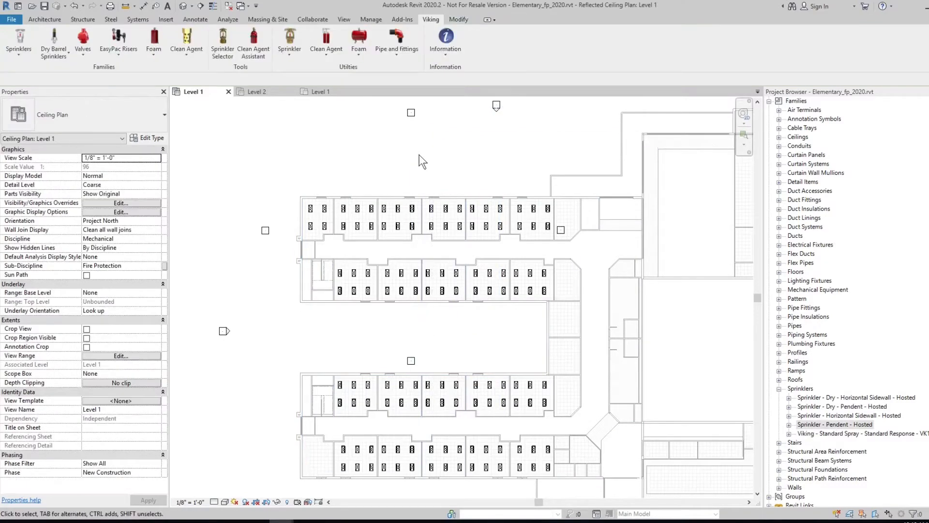
Step: Load the extended coverage pendent sprinkler VK600 06778BAB, 155 °F, Standard Brass, from the Sprinkler Selector without placing an instance
left_click(223, 48)
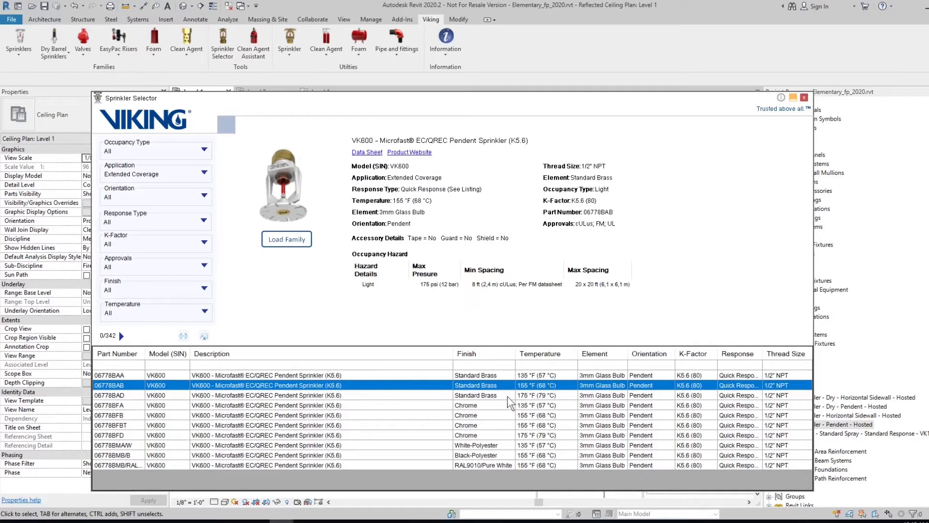
left_click(299, 238)
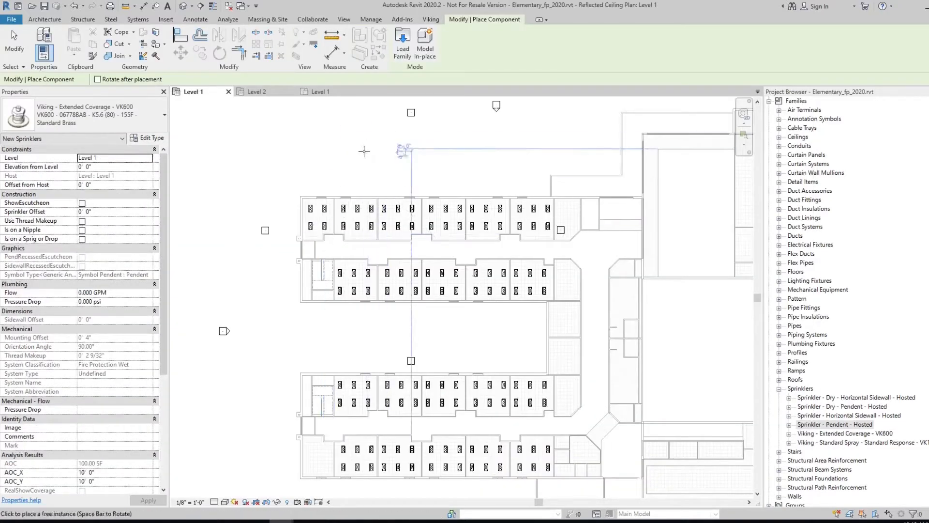
key("Escape")
key("Escape")
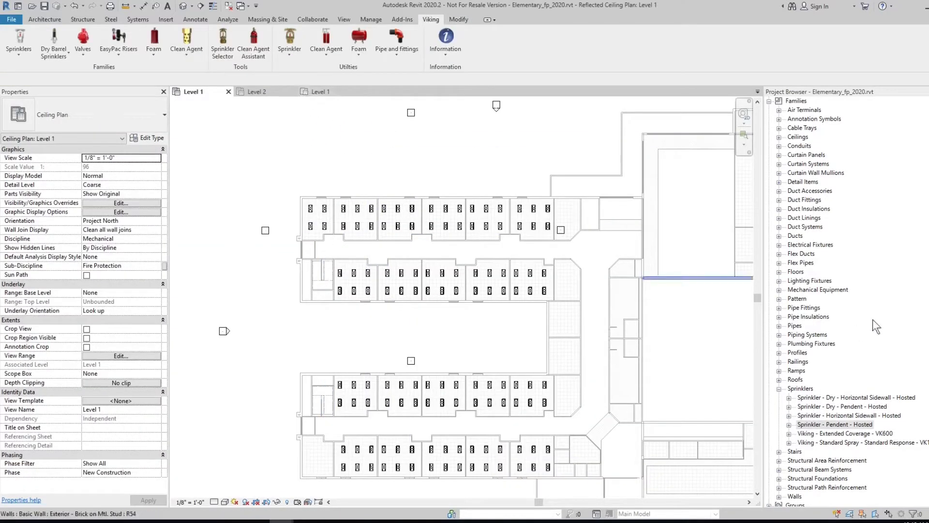
Step: Try to open the Sprinkler Estimator with the Sprinkler - Pendent - Hosted family selected in the project browser
left_click(821, 425)
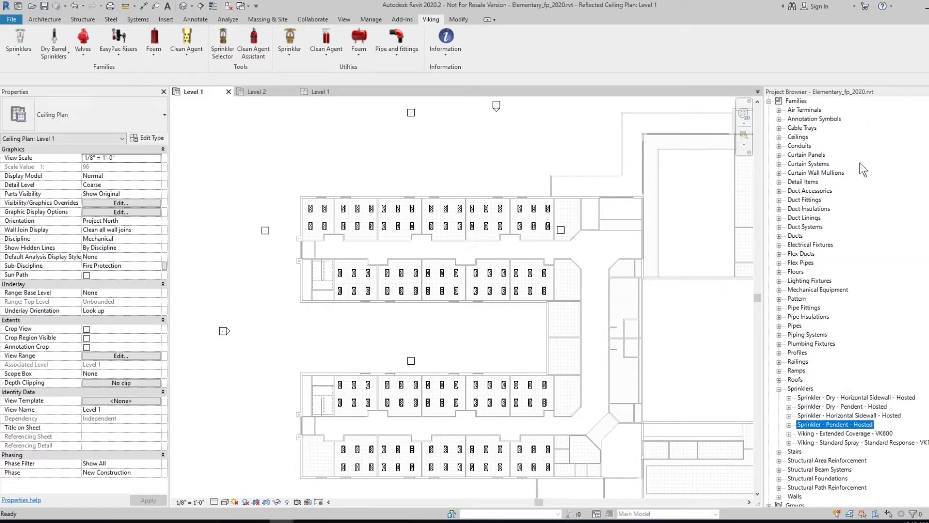
left_click(283, 58)
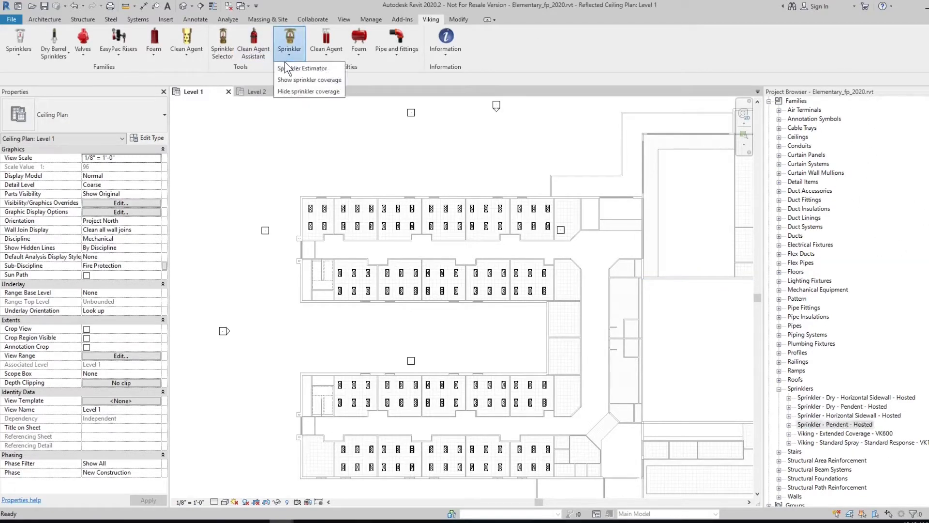
left_click(285, 69)
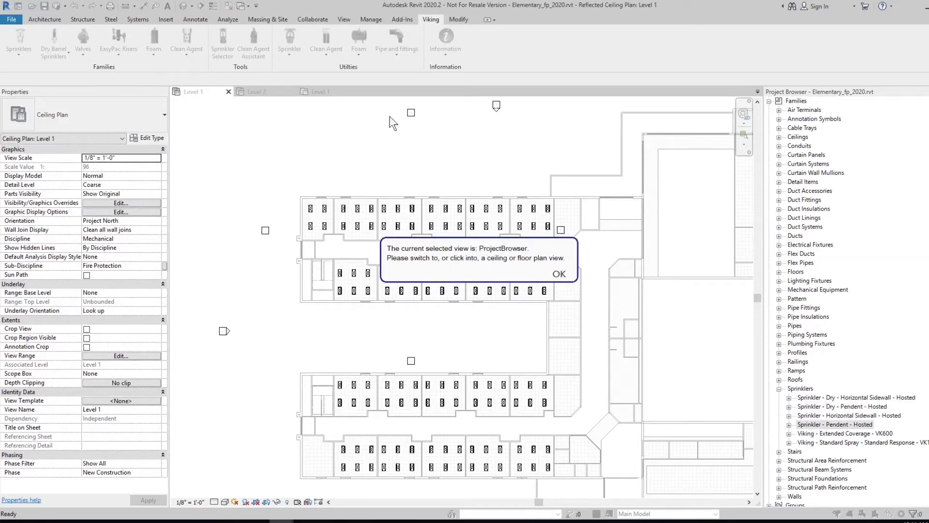
left_click(562, 272)
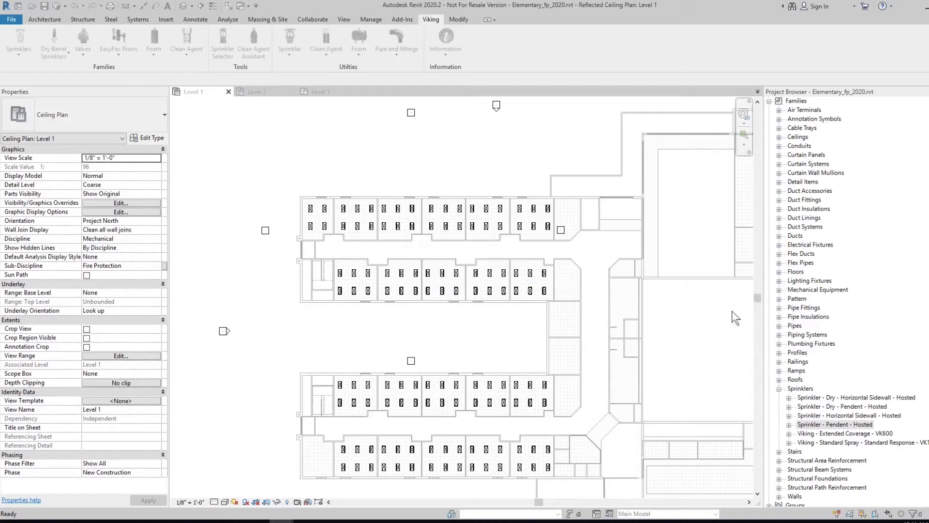
Step: Open the Sprinkler Estimator for the Level 1 ceiling plan and compare its Fixed Coverage and Max Area of Coverage modes
scroll(838, 158, "up", 3)
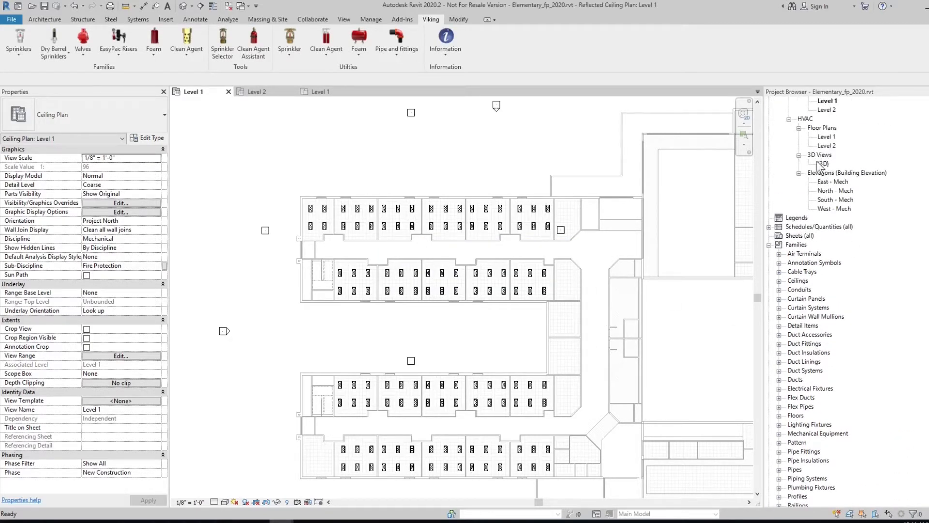
scroll(838, 171, "up", 1)
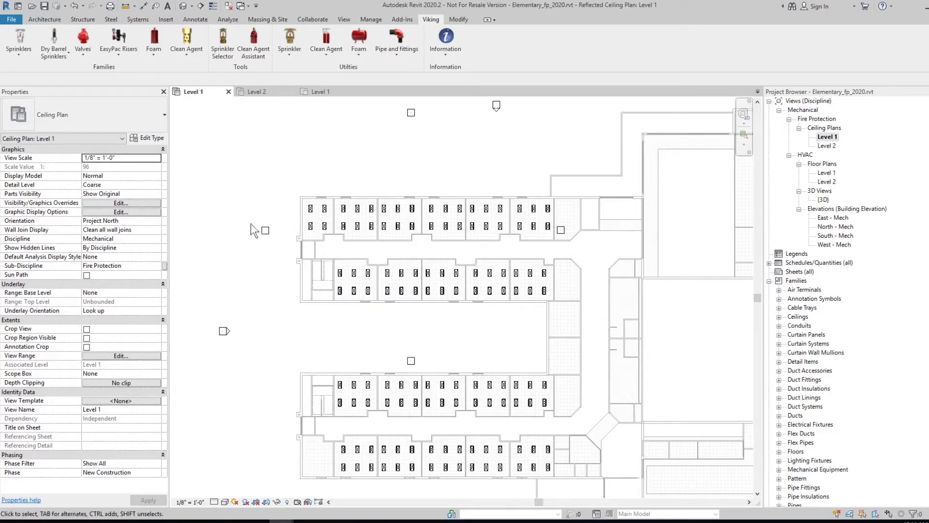
left_click(292, 56)
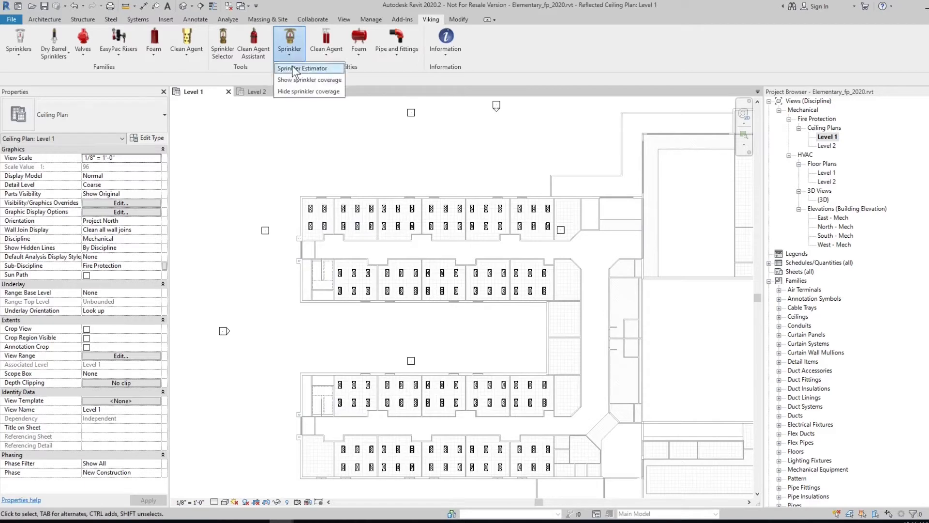
left_click(293, 68)
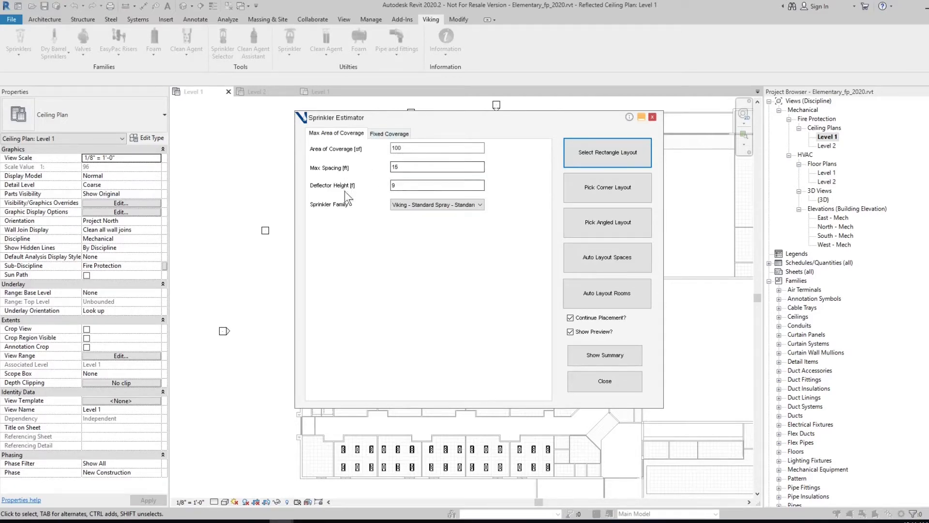
left_click(381, 134)
left_click(359, 132)
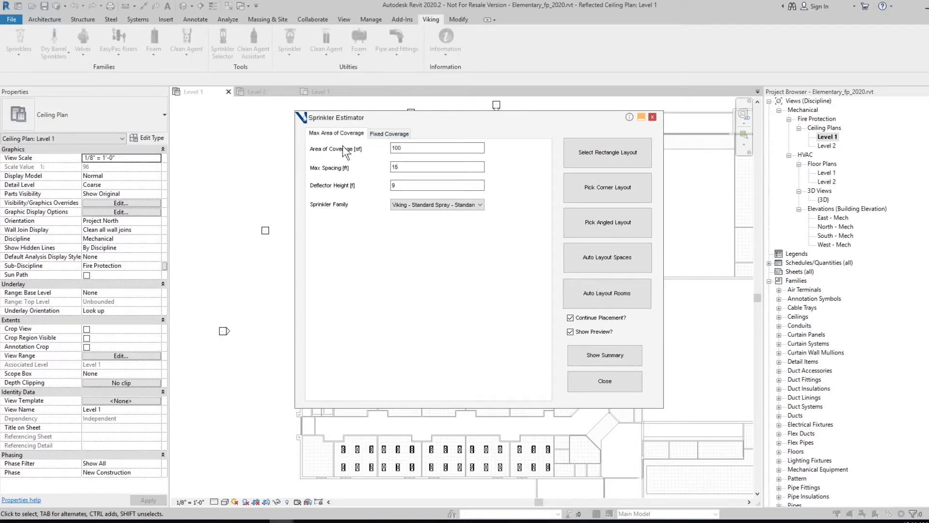
Step: Review the maximum-area settings for coverage area, spacing, deflector height and the selectable sprinkler families
left_click(411, 148)
left_click(415, 167)
left_click(411, 185)
left_click(416, 205)
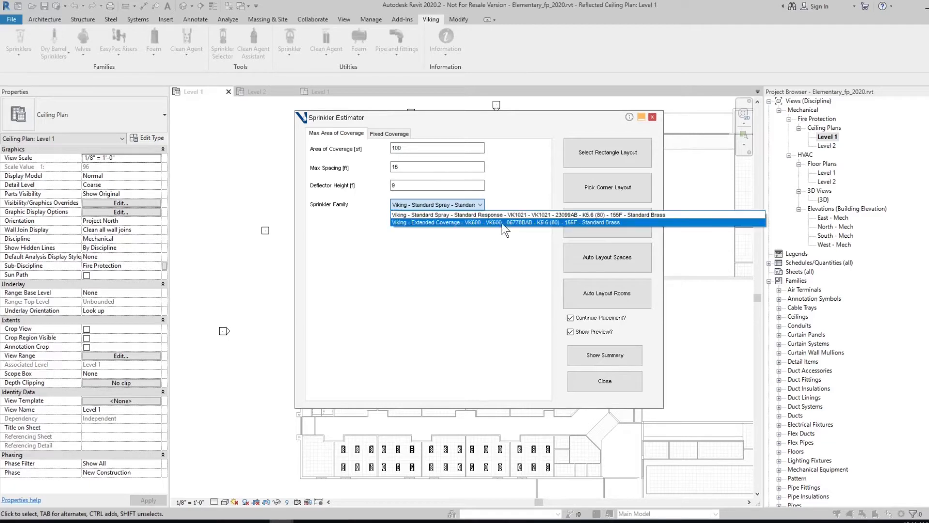
left_click(492, 257)
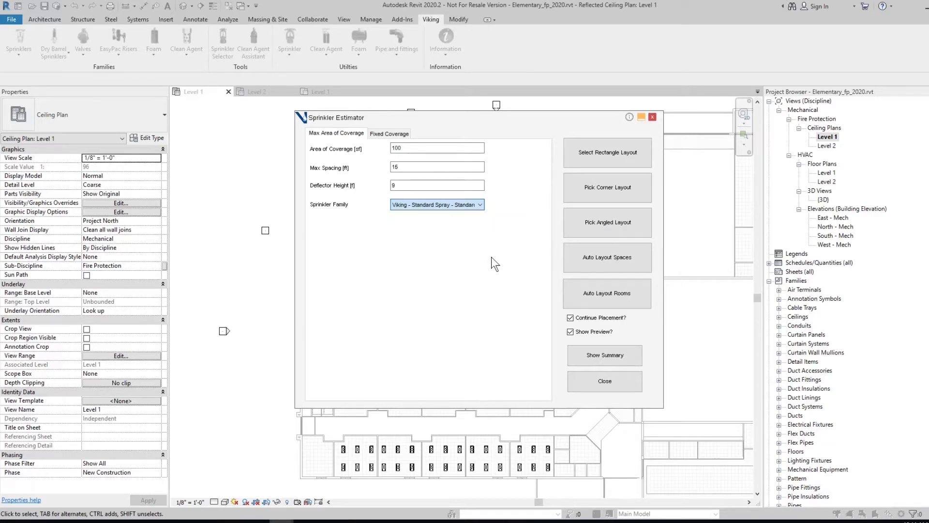
Step: Review the Fixed Coverage settings and its sprinkler family choices, and close the Sprinkler Estimator
left_click(394, 138)
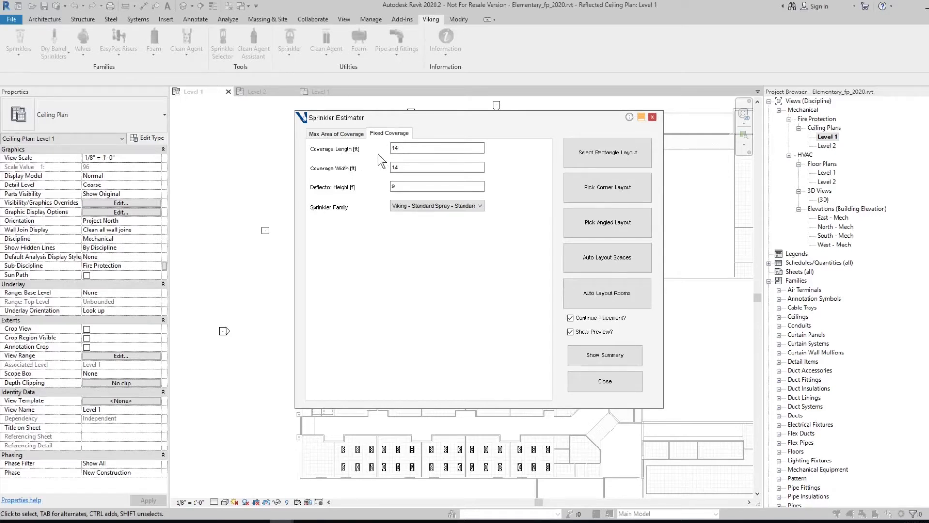
left_click(431, 207)
left_click(432, 222)
left_click(651, 117)
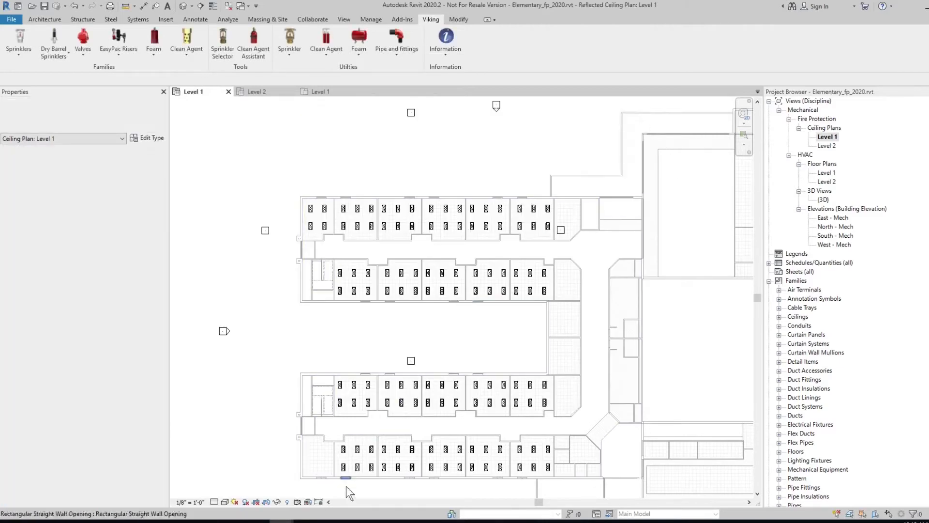
Step: Check the VK600 spacing data in the Sprinkler Selector and reopen the Sprinkler Estimator
mouse_move(283, 517)
left_click(319, 477)
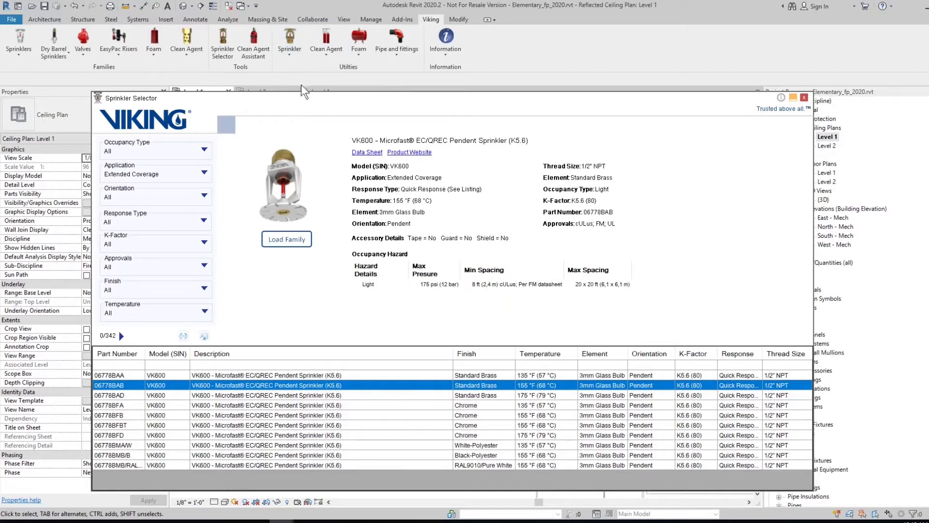
left_click(306, 74)
left_click(289, 48)
left_click(294, 64)
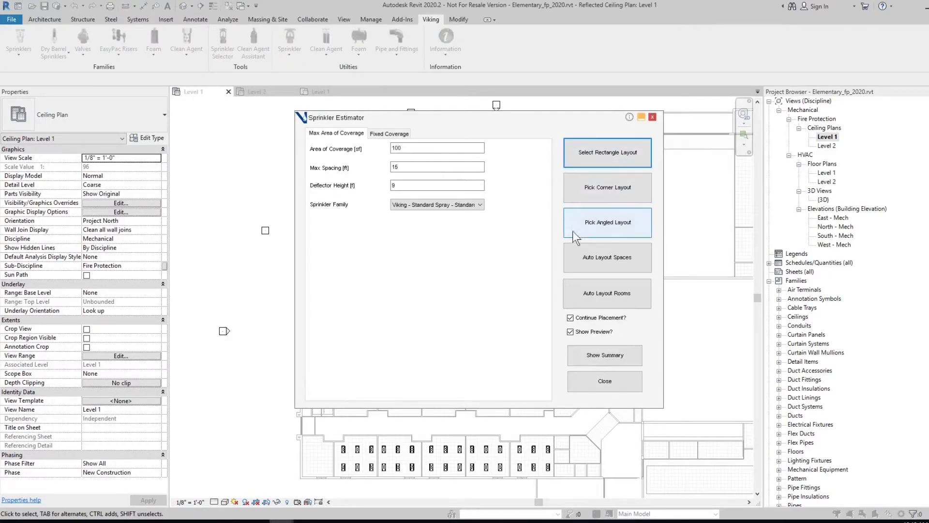
Step: Try to lay out sprinklers automatically in the model's spaces using a max spacing of 15 ft
left_click(610, 154)
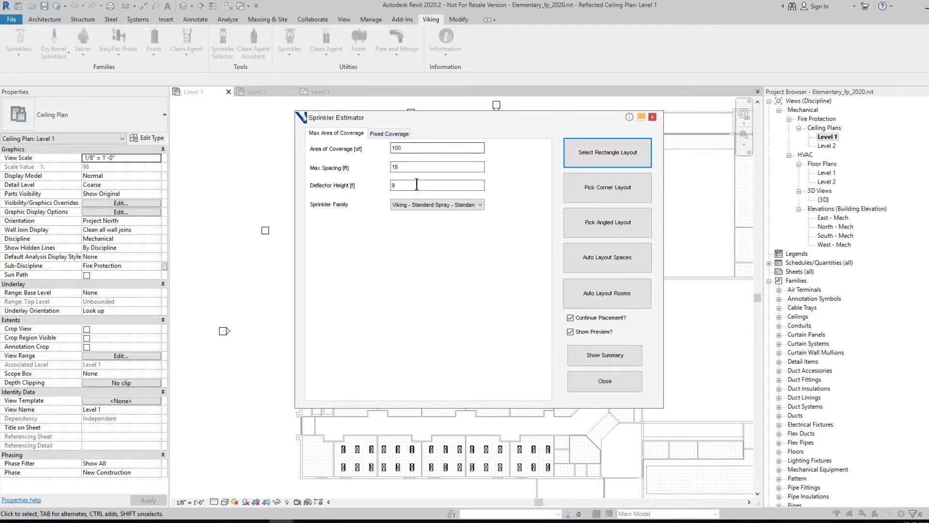
type("15")
left_click(629, 252)
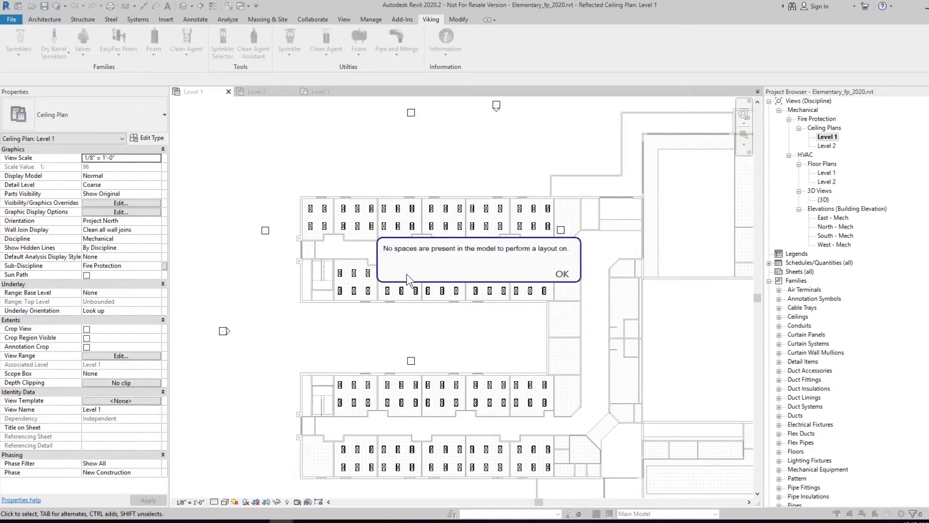
left_click(562, 274)
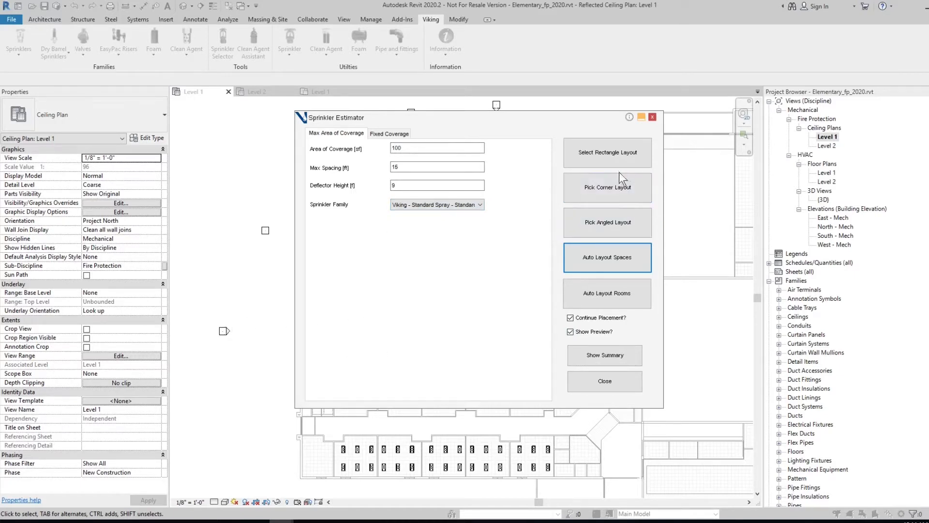
Step: Outline the second upper-row classroom from corner to corner with a rectangle layout to preview its sprinklers
left_click(596, 152)
scroll(361, 217, "up", 3)
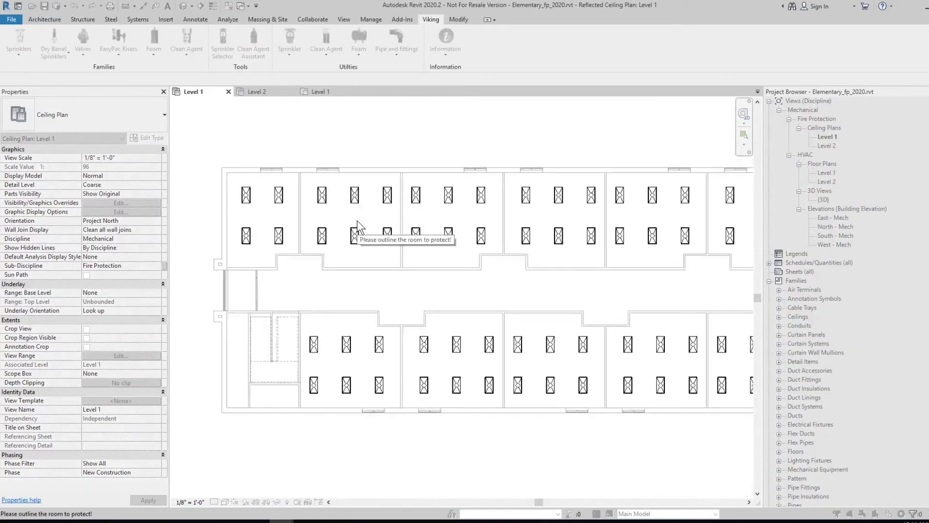
scroll(291, 141, "up", 2)
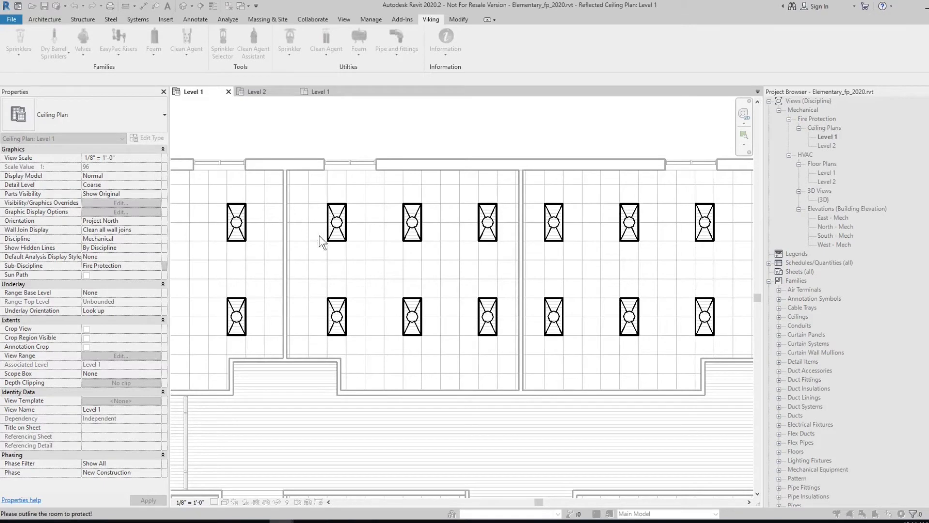
left_click(288, 171)
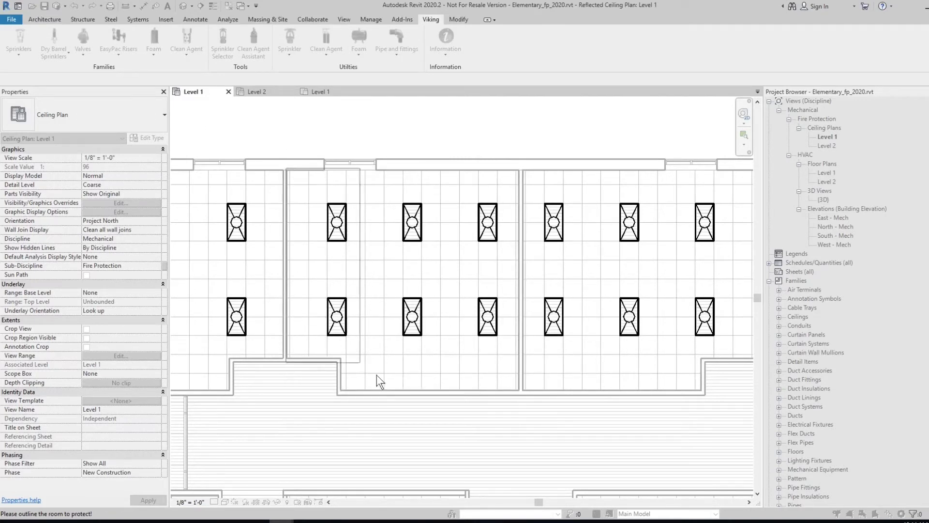
left_click(520, 391)
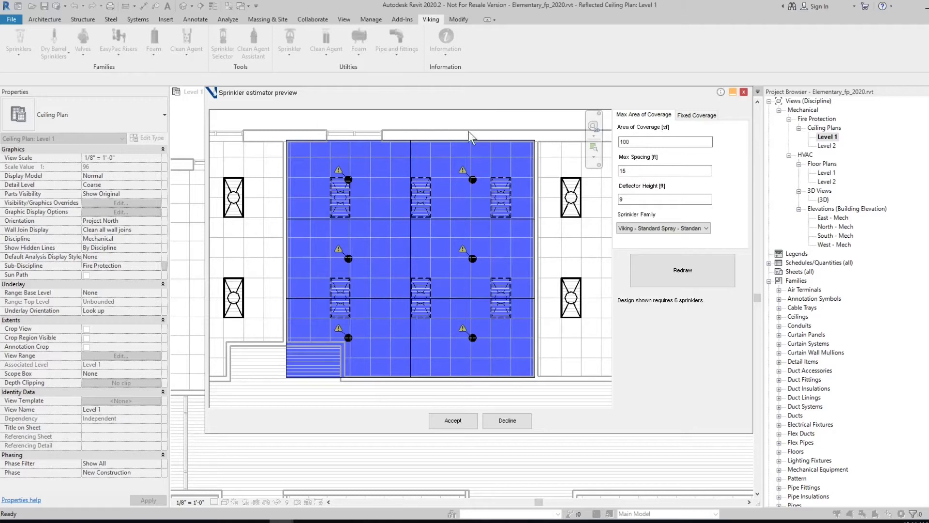
Step: Set the area of coverage to 225 sf, redraw the sprinkler preview and accept the classroom layout
double_click(629, 142)
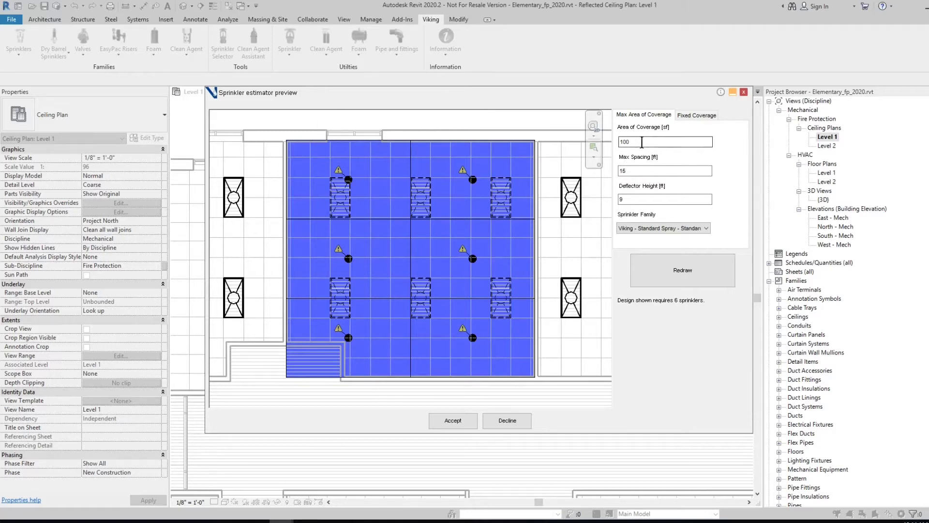
type("225")
left_click(685, 282)
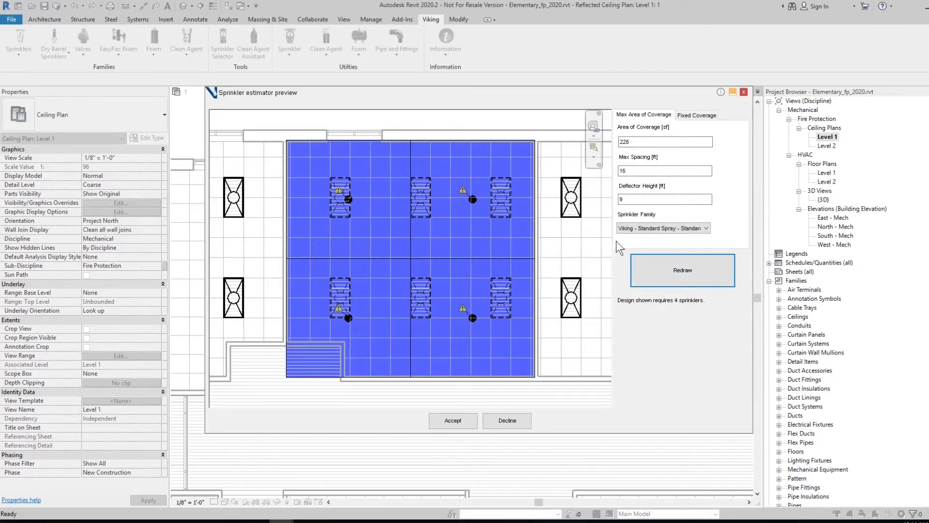
left_click(459, 417)
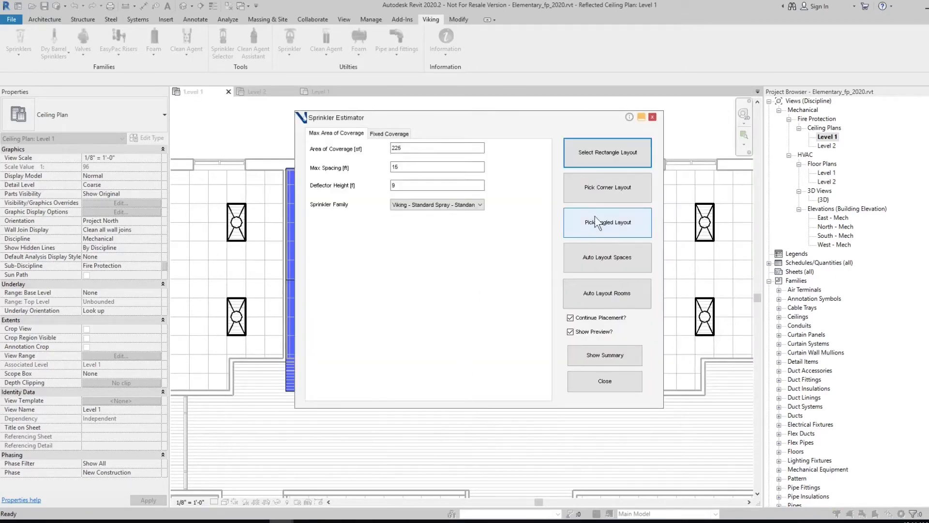
Step: Lay out sprinklers in the adjacent classroom by picking its opposite corners with Pick Corner Layout, and accept the result
left_click(622, 191)
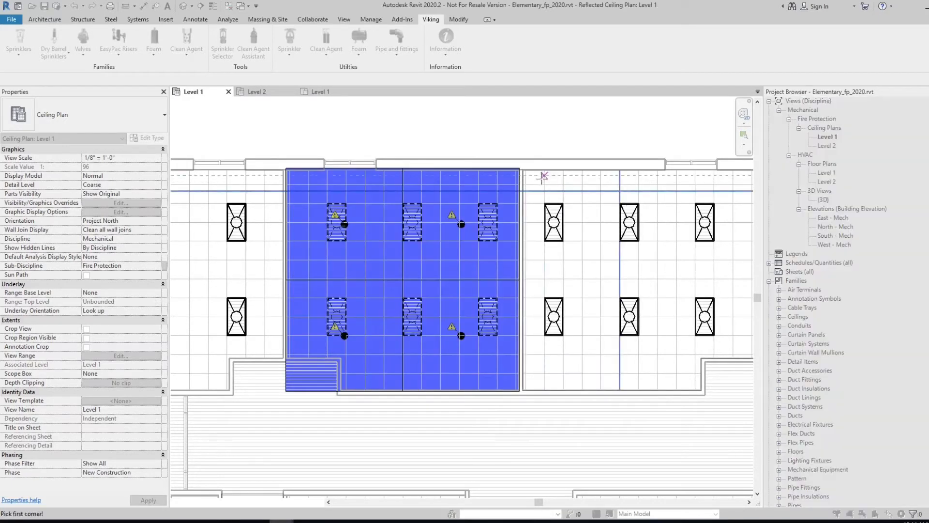
middle_click_drag(610, 203, 533, 211)
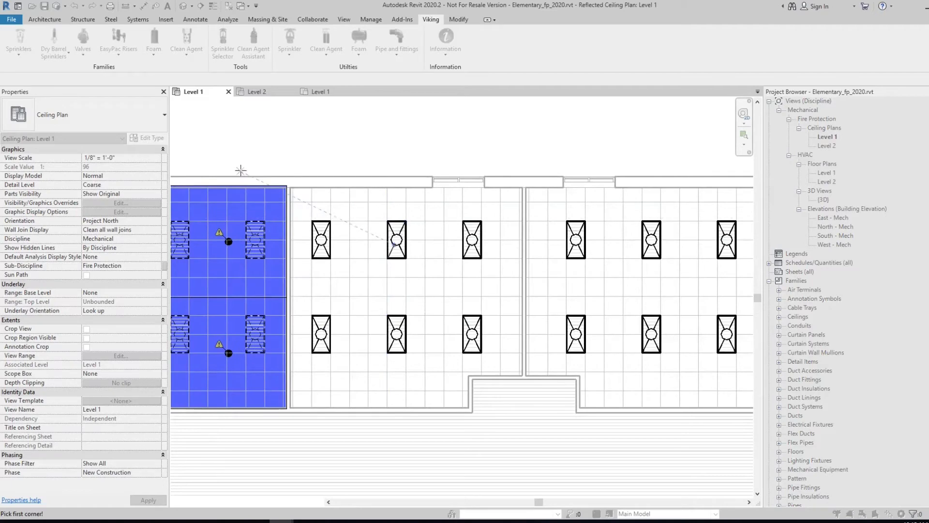
scroll(305, 204, "up", 4)
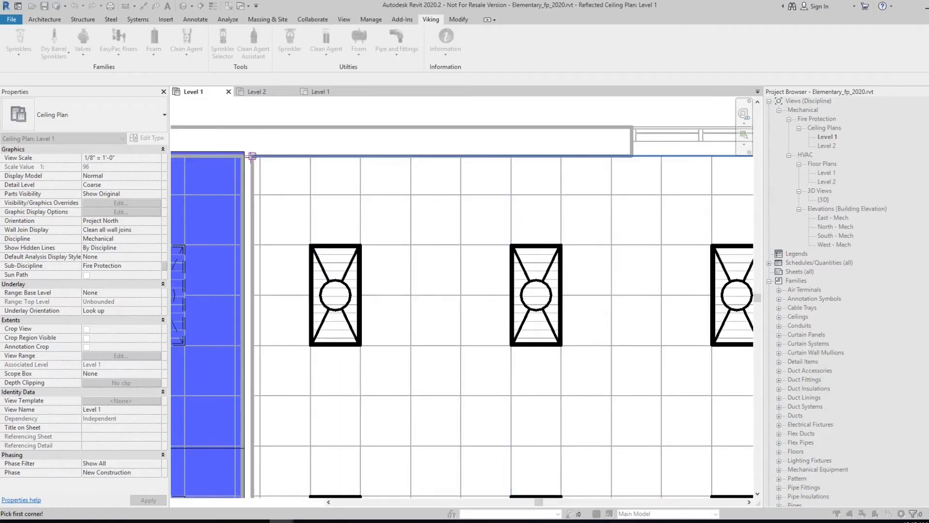
key("Escape")
scroll(539, 342, "down", 4)
scroll(529, 346, "up", 3)
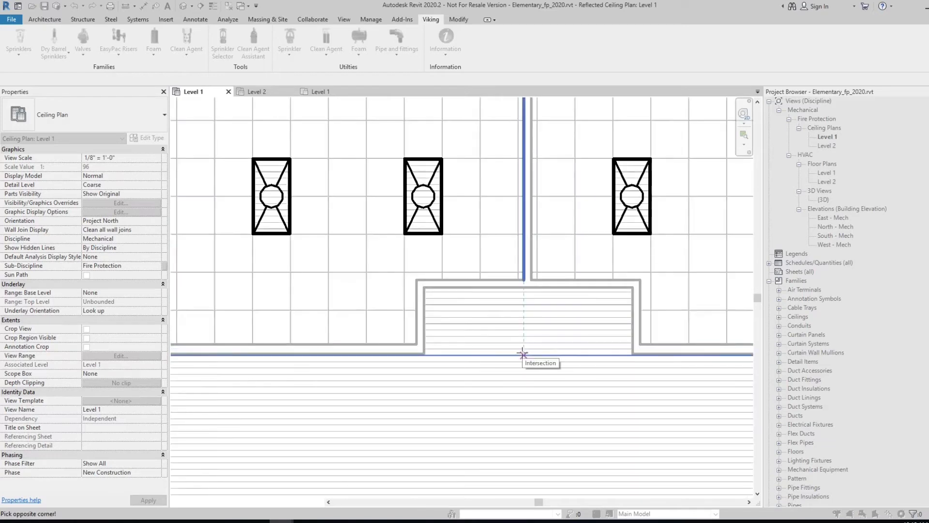
left_click(523, 355)
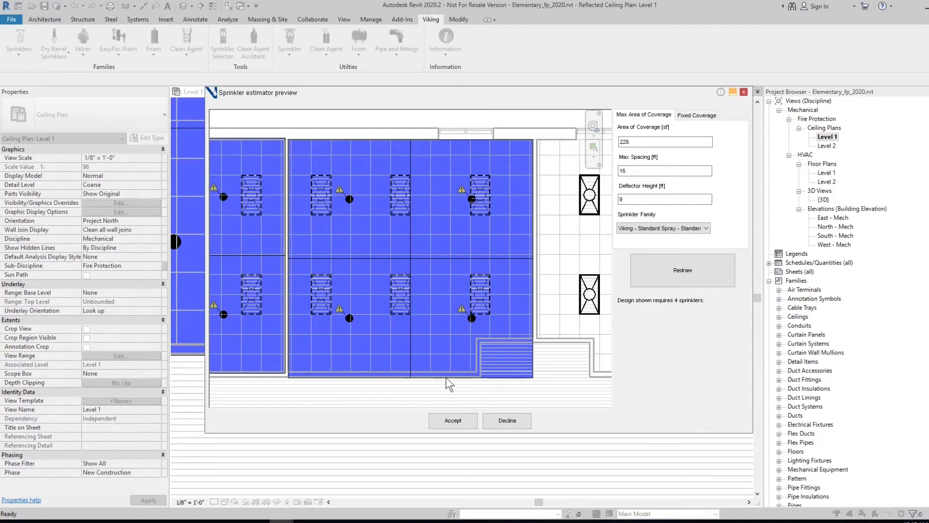
scroll(496, 390, "down", 2)
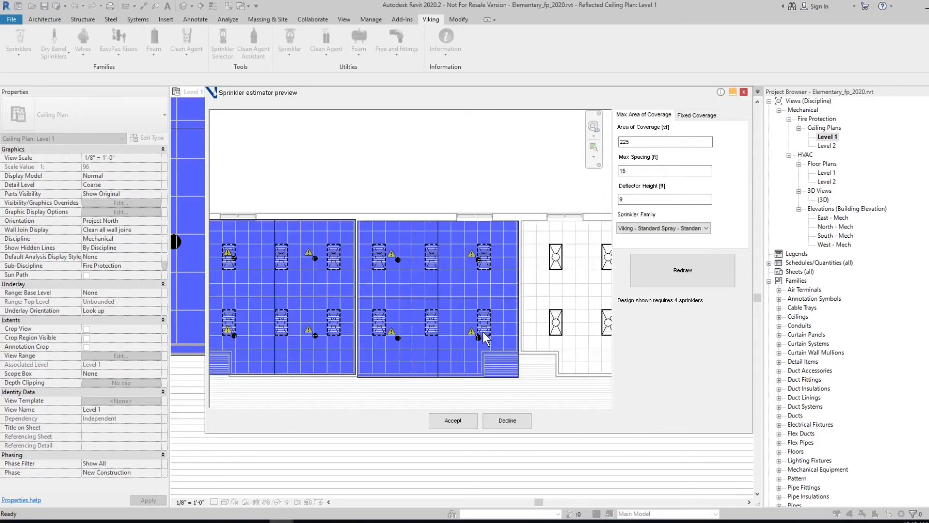
left_click(461, 421)
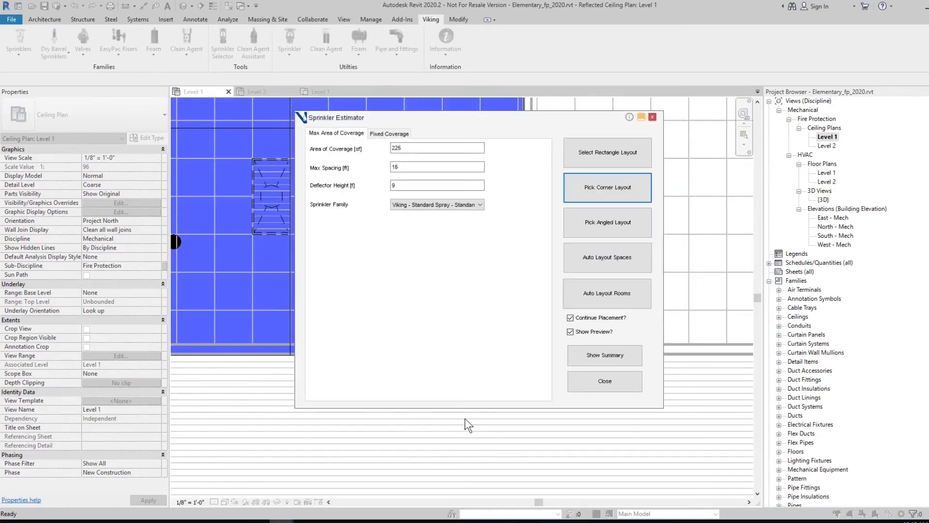
Step: Start an angled layout for the diagonal corridor and pick its two diagonally opposite corners at the wall ends
left_click(612, 227)
scroll(641, 409, "down", 3)
scroll(460, 245, "down", 5)
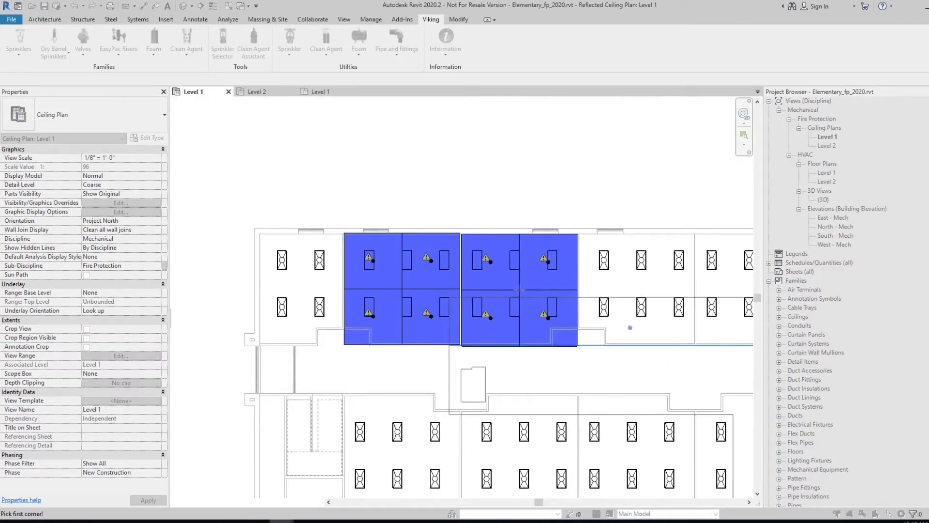
key("Escape")
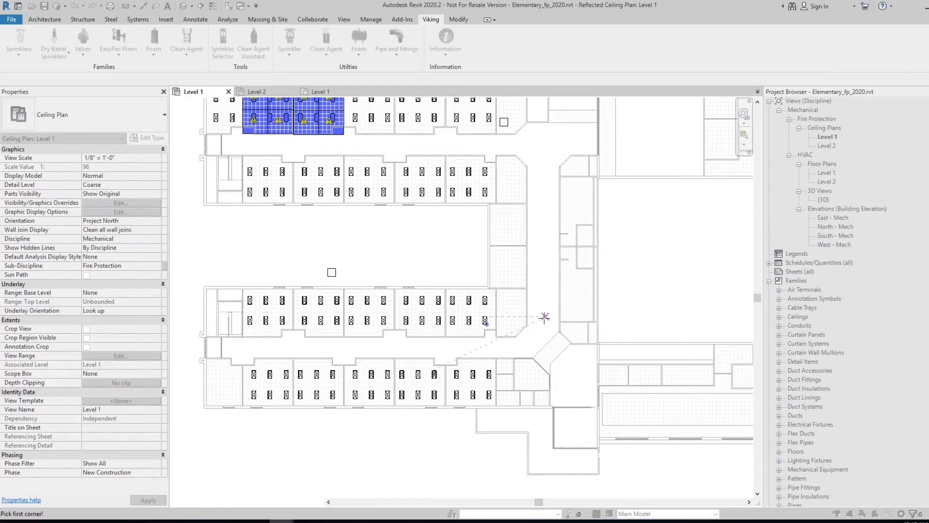
scroll(616, 392, "up", 5)
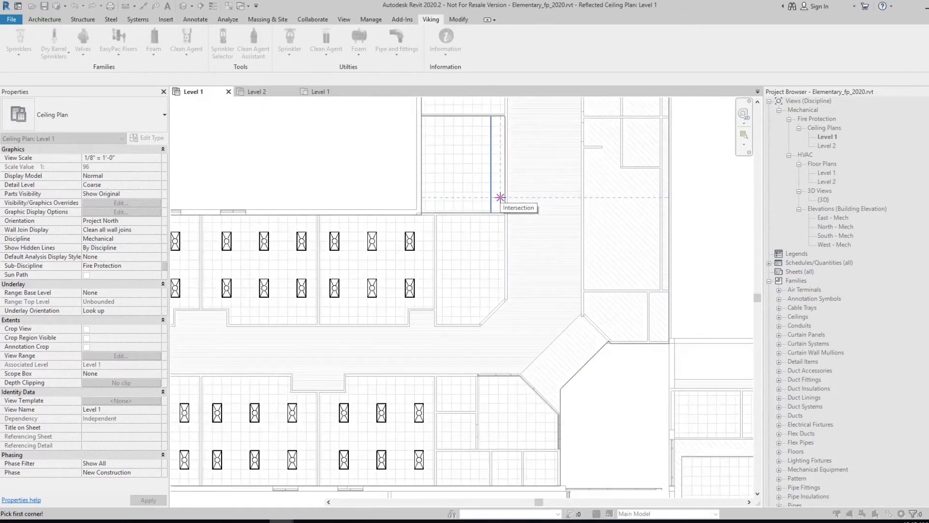
scroll(588, 399, "up", 5)
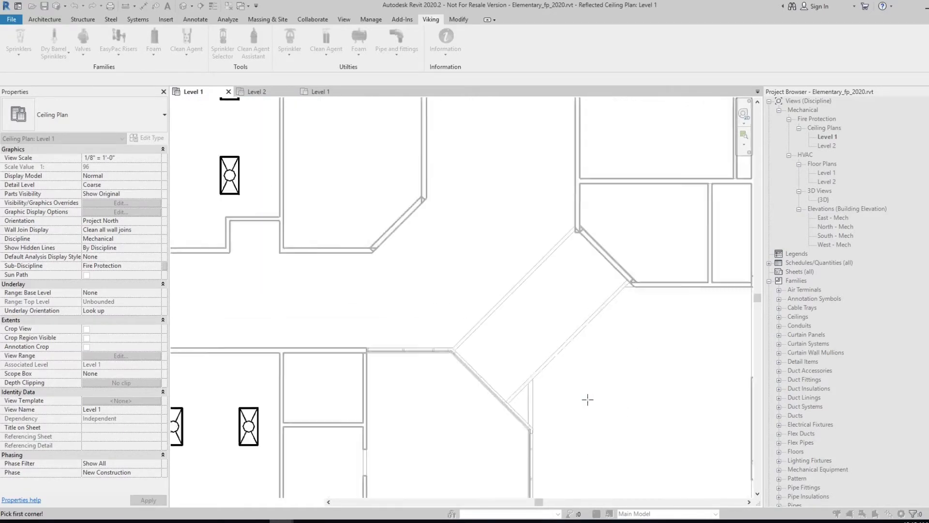
scroll(407, 365, "up", 3)
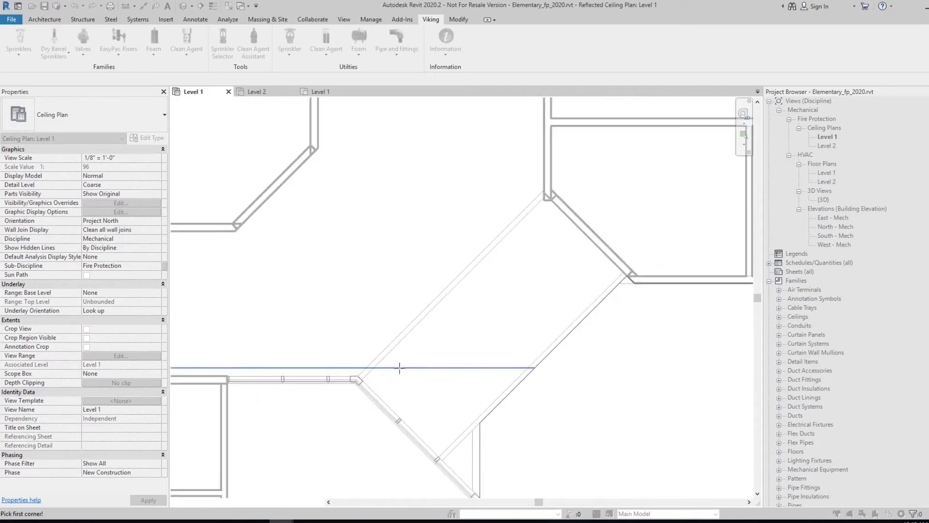
scroll(354, 379, "up", 3)
left_click(354, 379)
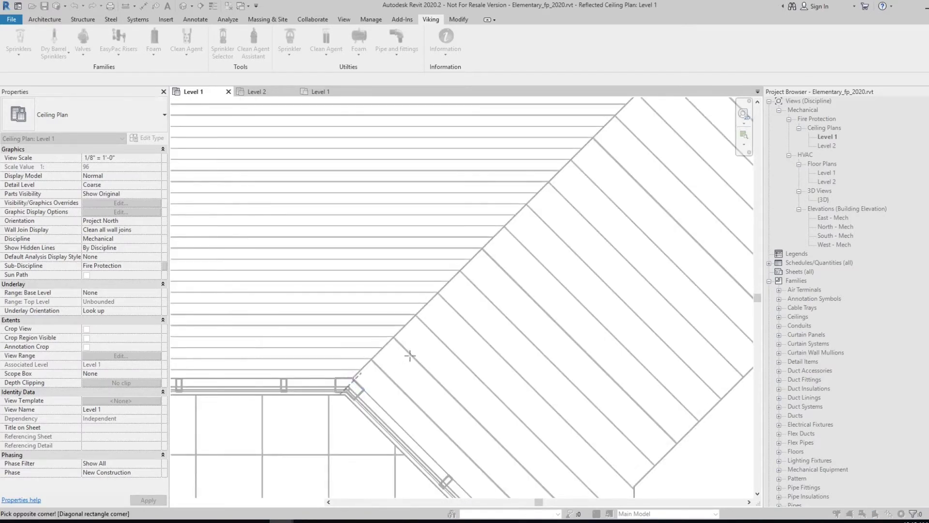
scroll(668, 271, "down", 3)
scroll(591, 279, "up", 3)
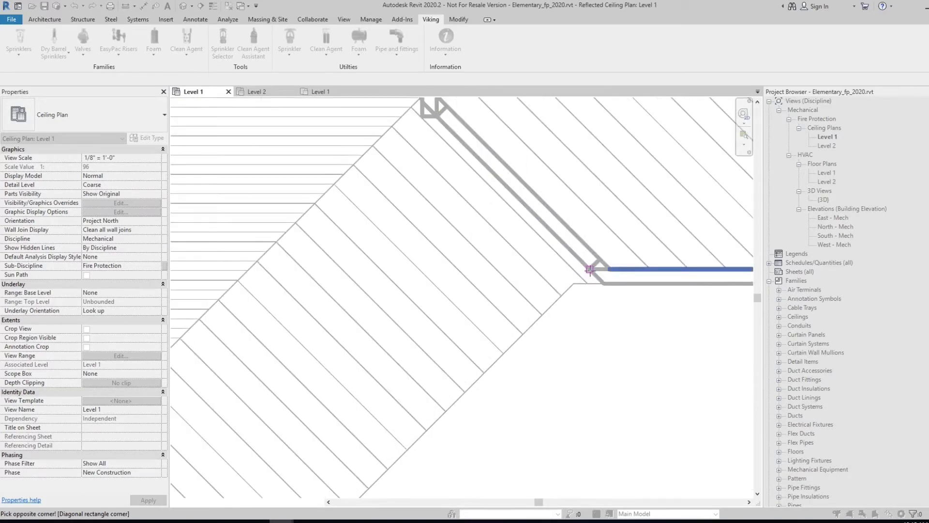
left_click(588, 267)
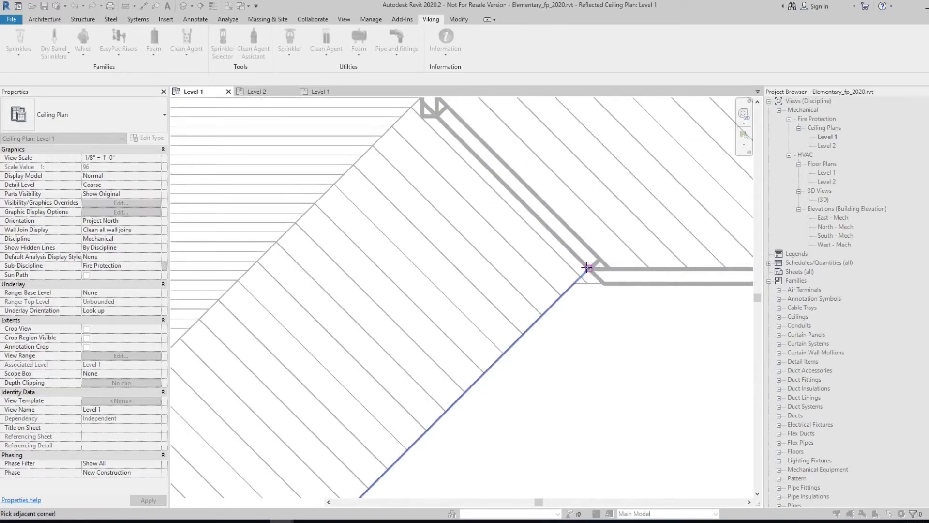
Step: Pick the two adjacent corners of the diagonal corridor, check the previewed sprinkler positions and accept the angled layout
scroll(525, 224, "down", 2)
middle_click_drag(508, 322, 525, 271)
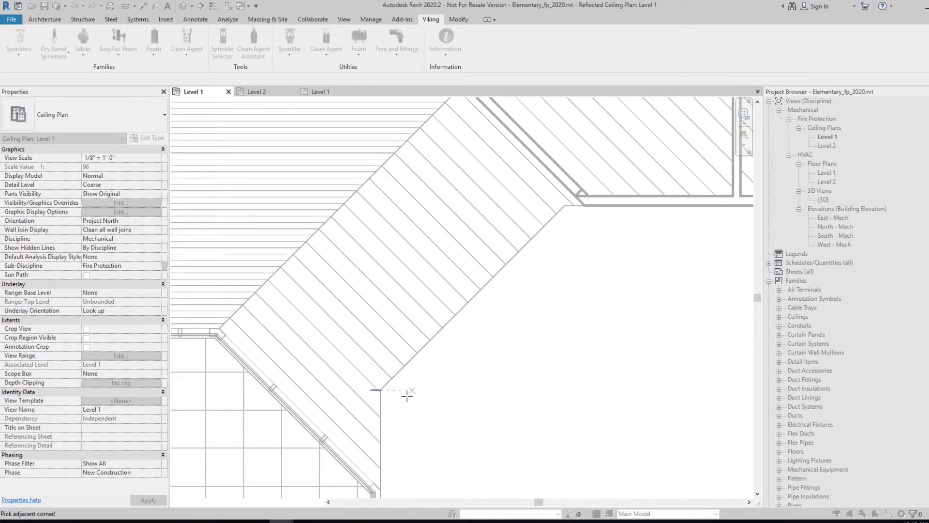
left_click(329, 440)
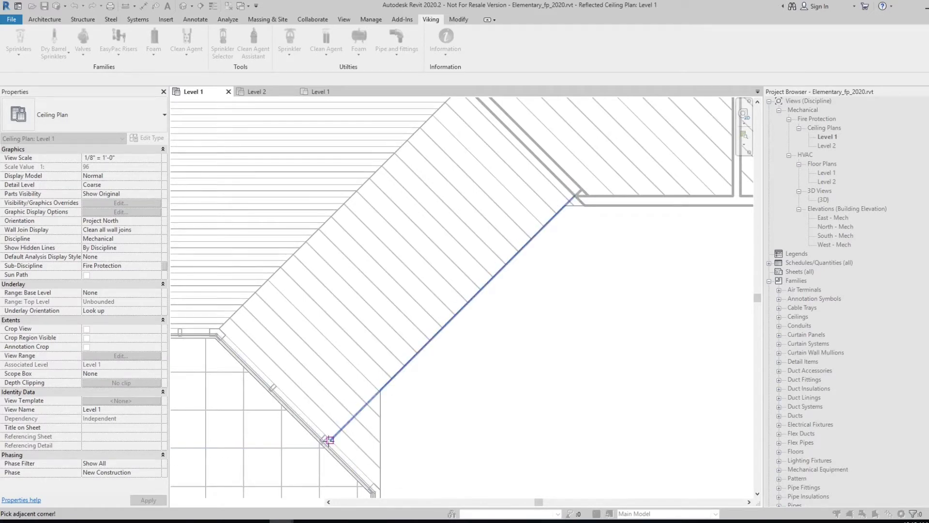
middle_click_drag(436, 175, 416, 220)
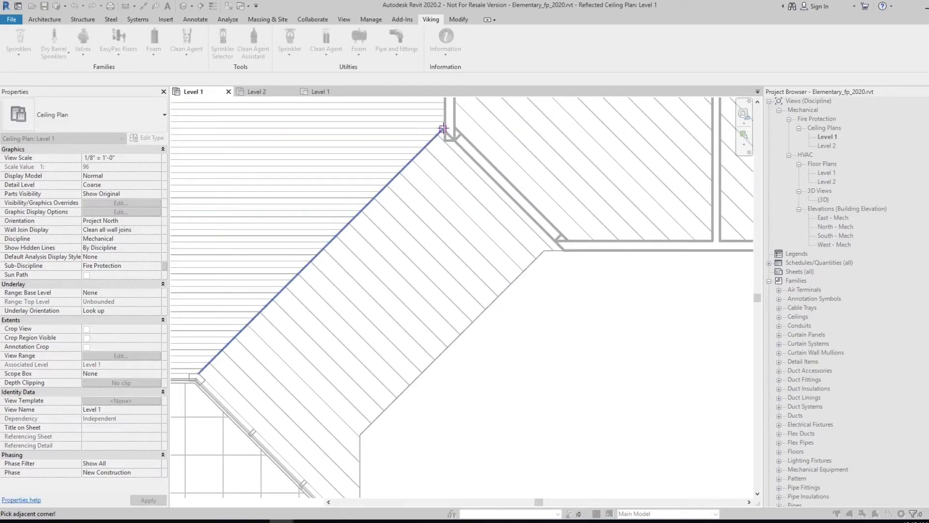
left_click(443, 129)
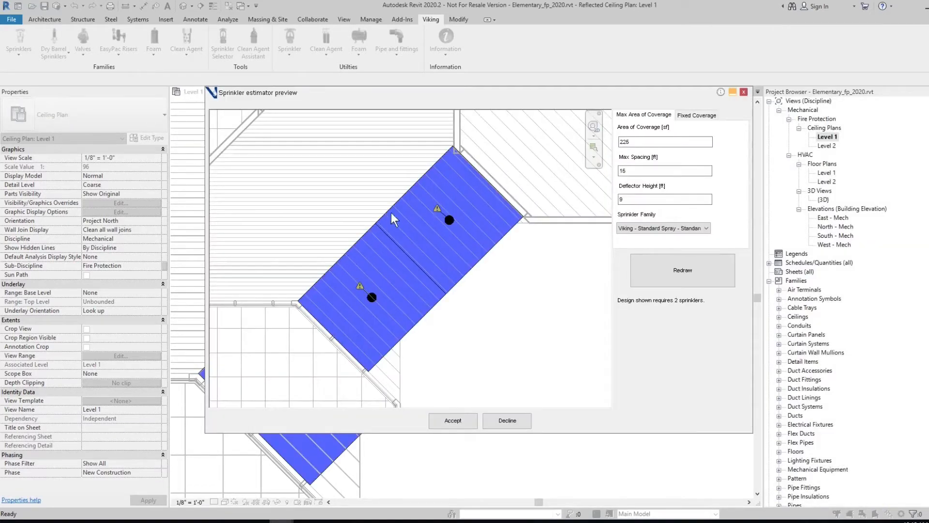
scroll(394, 221, "up", 2)
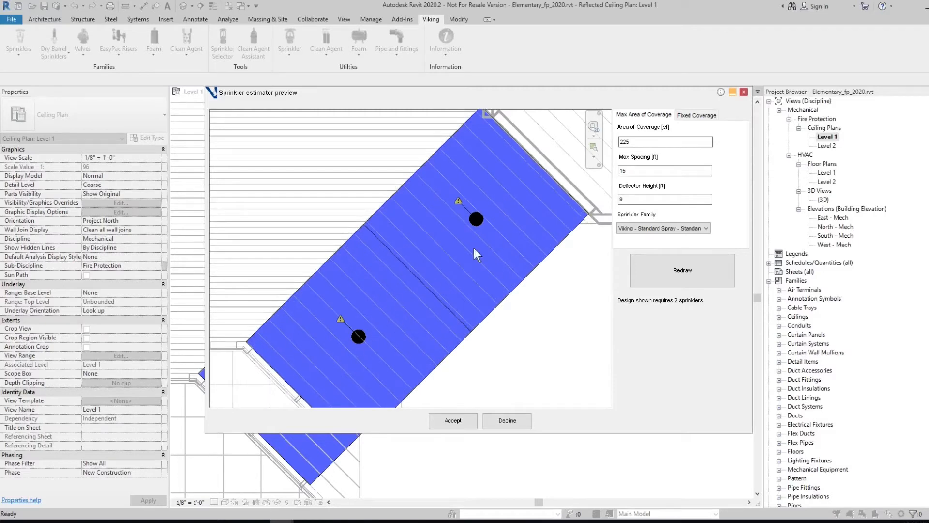
scroll(399, 320, "down", 2)
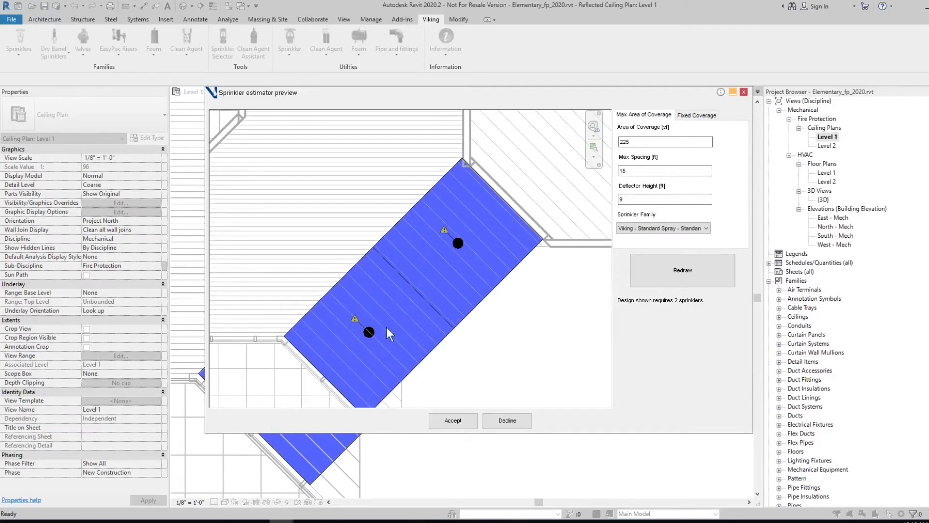
scroll(431, 275, "down", 1)
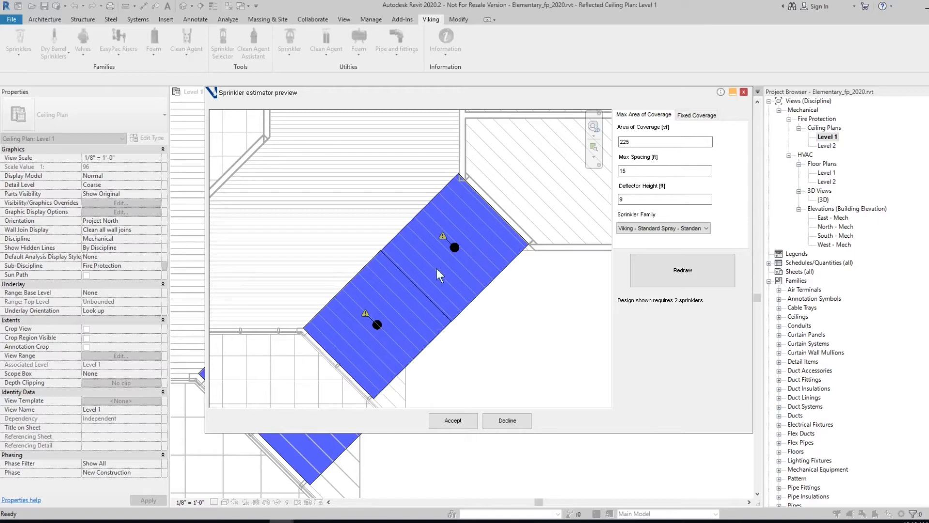
left_click(463, 427)
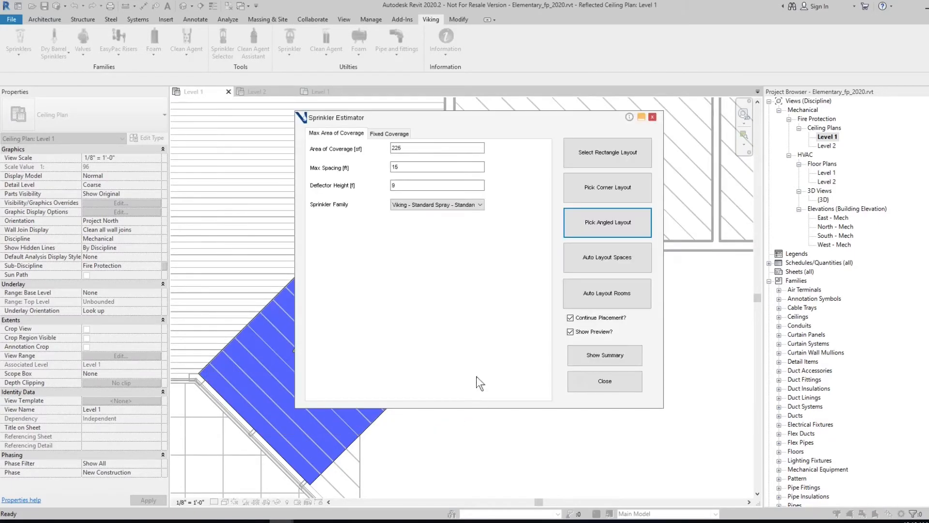
Step: Start a Pick Corner Layout for the large open room east of the corridor and pick its two opposite corners
left_click(397, 136)
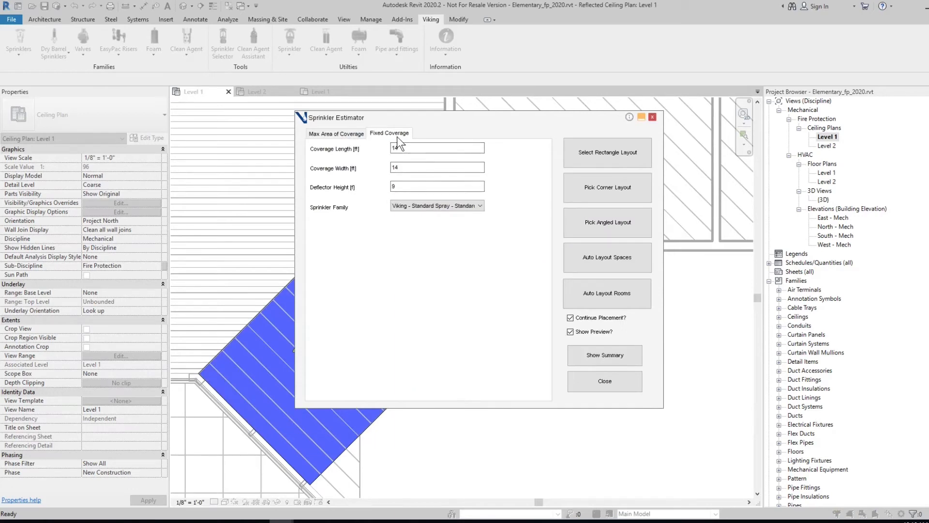
left_click(326, 130)
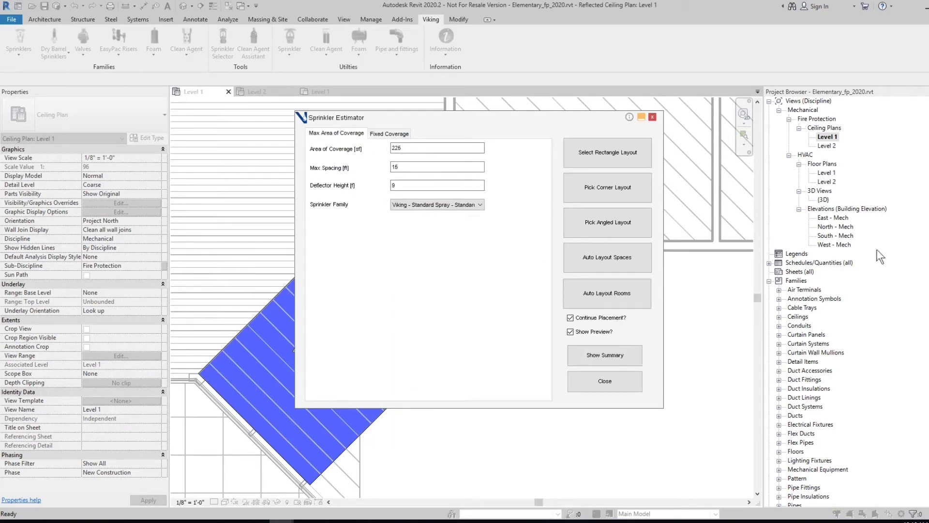
left_click(600, 189)
scroll(503, 278, "down", 5)
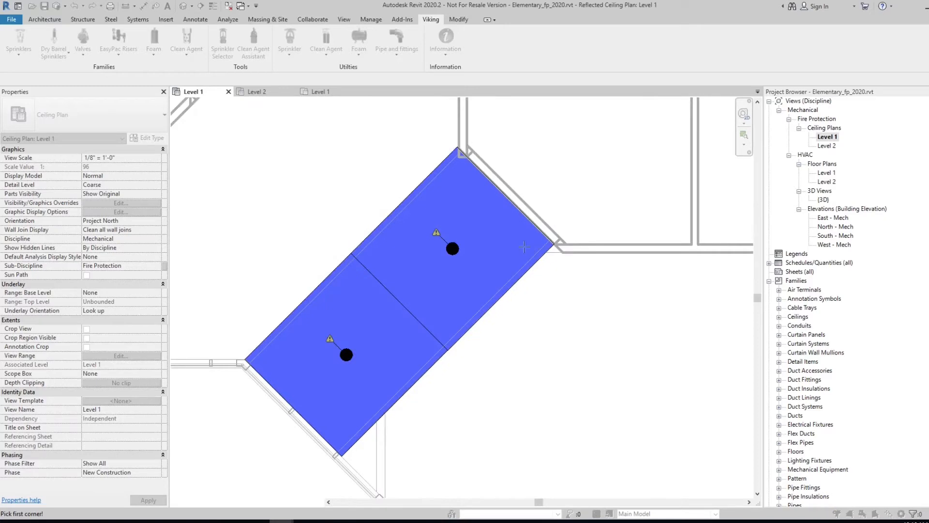
scroll(504, 278, "down", 4)
middle_click_drag(501, 249, 376, 301)
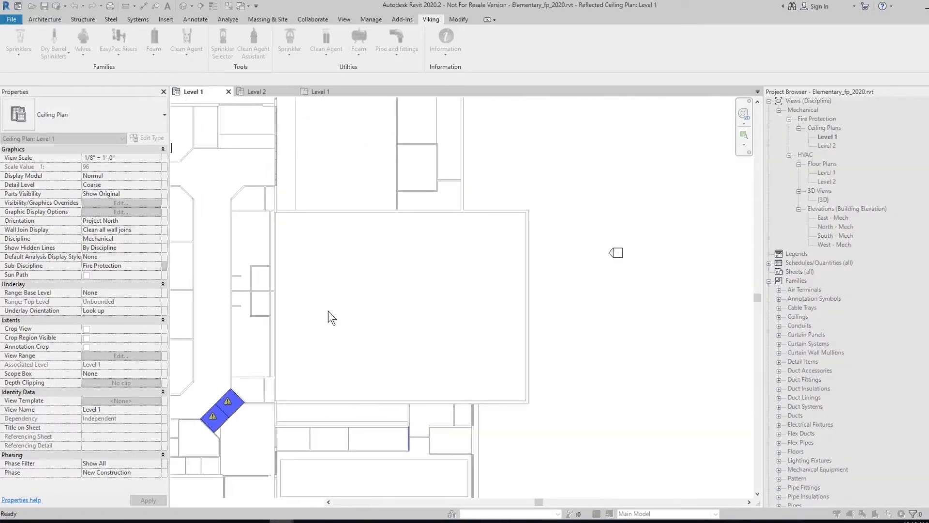
scroll(266, 210, "up", 5)
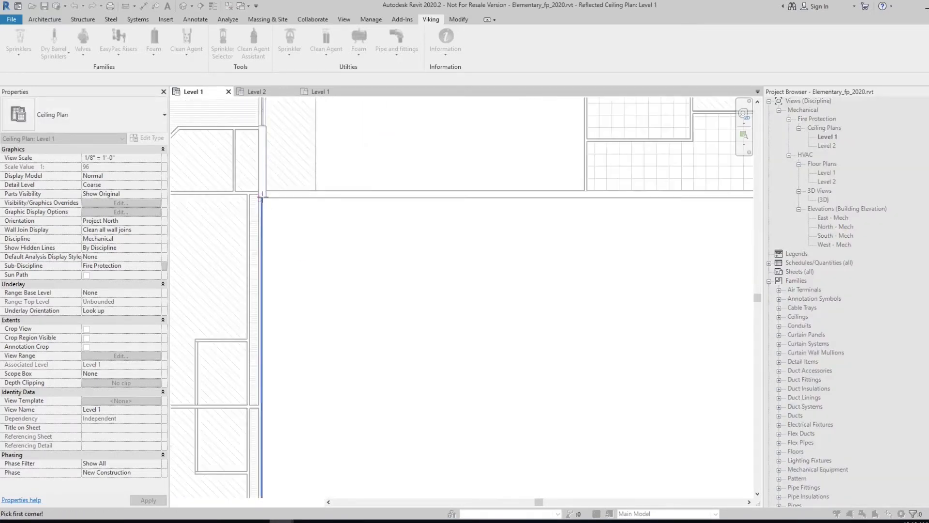
left_click(262, 199)
scroll(280, 289, "down", 4)
middle_click_drag(479, 382, 136, 119)
left_click(394, 353)
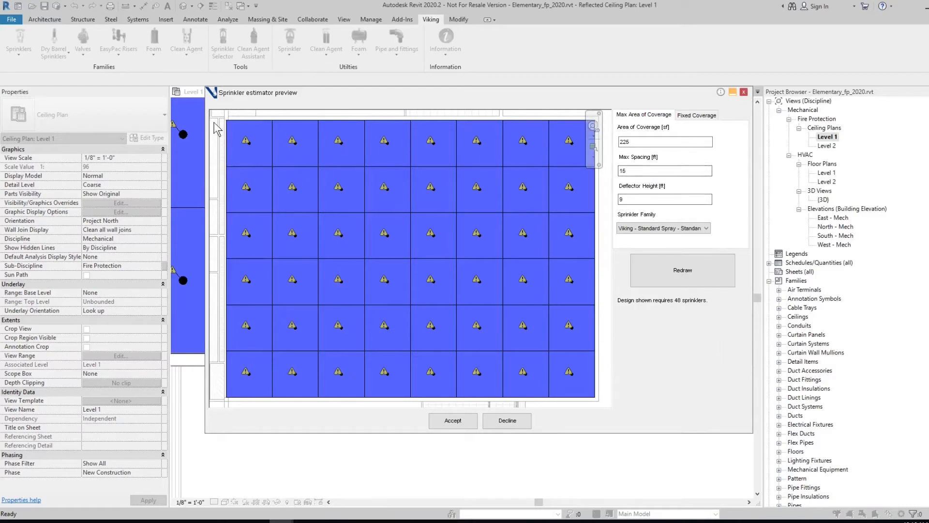
Step: Switch the large room's preview to fixed coverage, choose the Viking Extended Coverage VK600 sprinkler family and redraw the layout
scroll(235, 128, "up", 6)
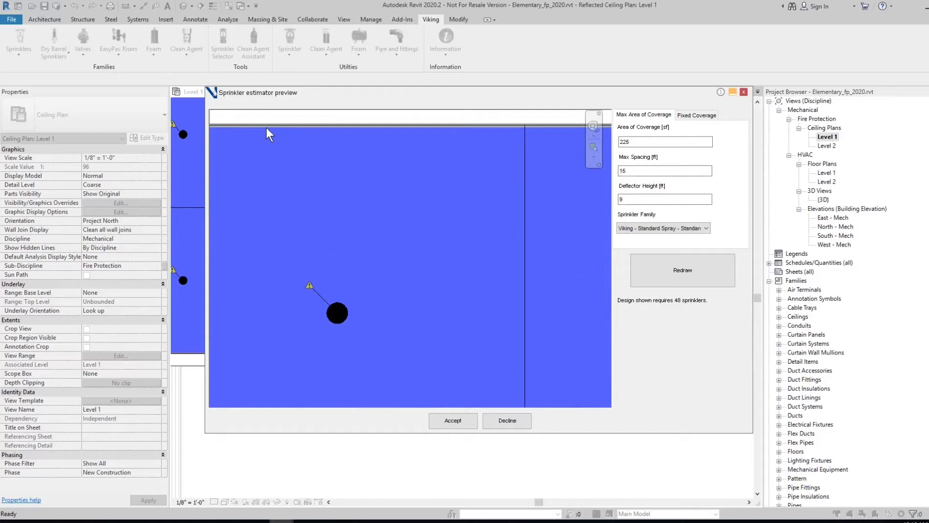
scroll(263, 164, "down", 6)
scroll(412, 222, "up", 2)
scroll(412, 222, "down", 4)
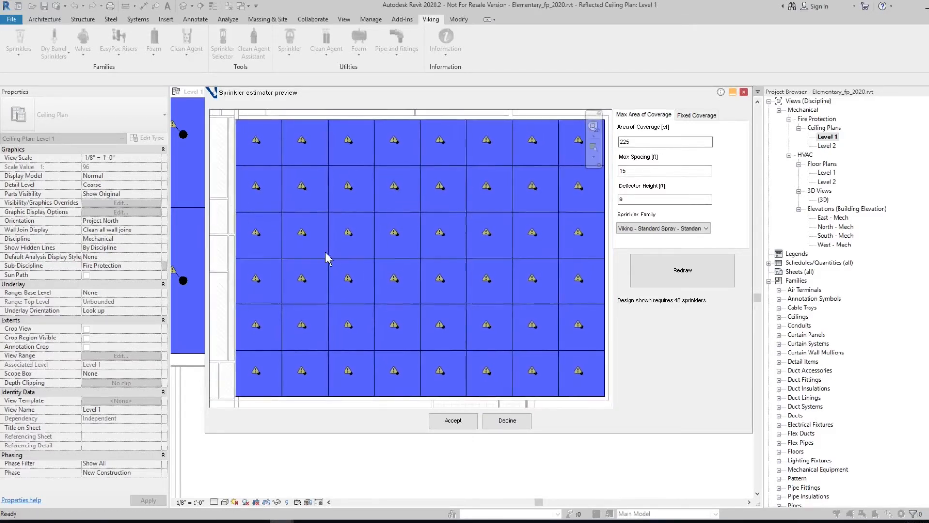
left_click(696, 116)
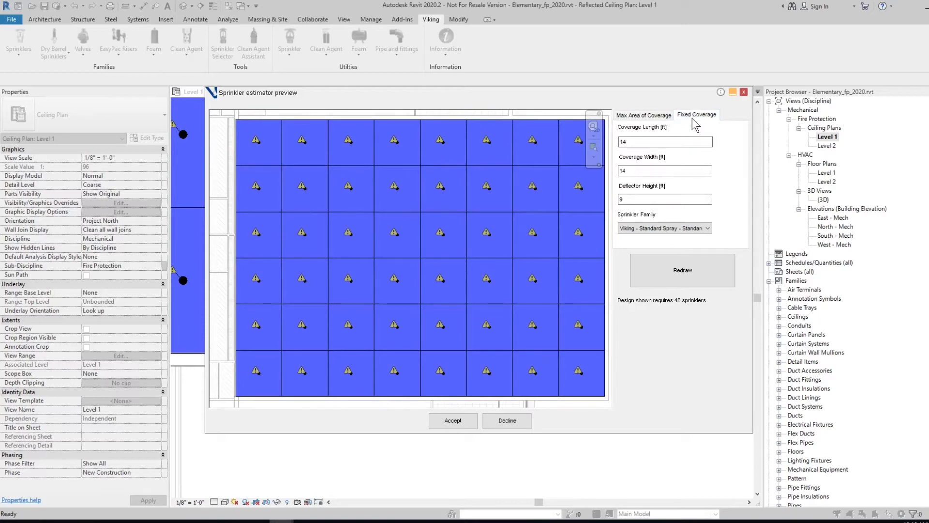
left_click(638, 228)
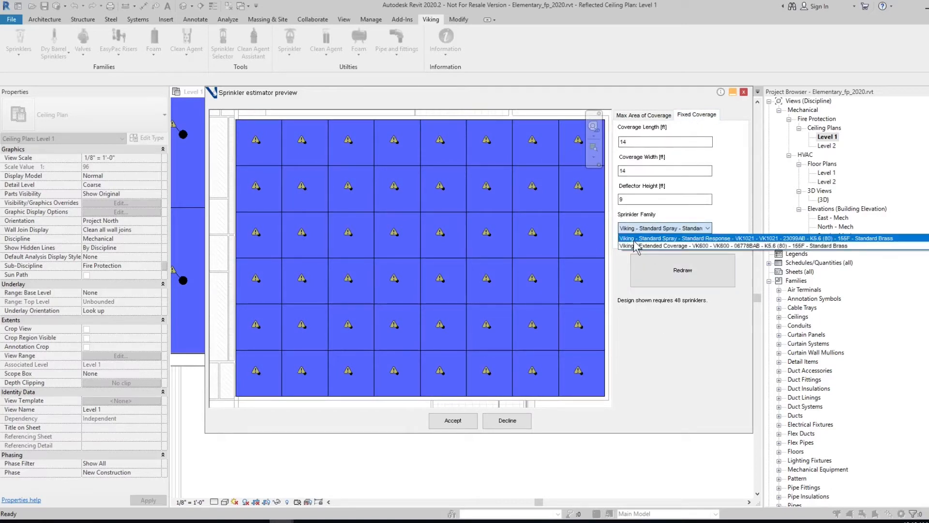
left_click(638, 246)
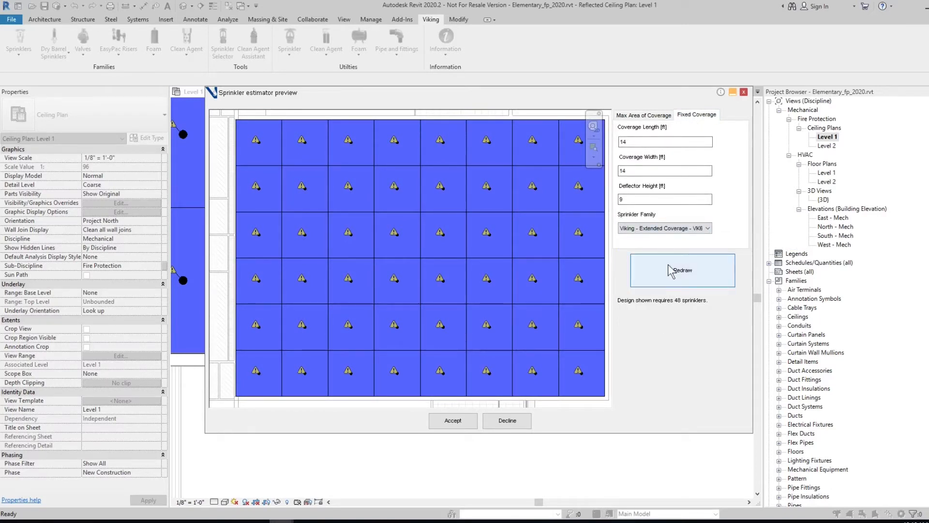
left_click(669, 267)
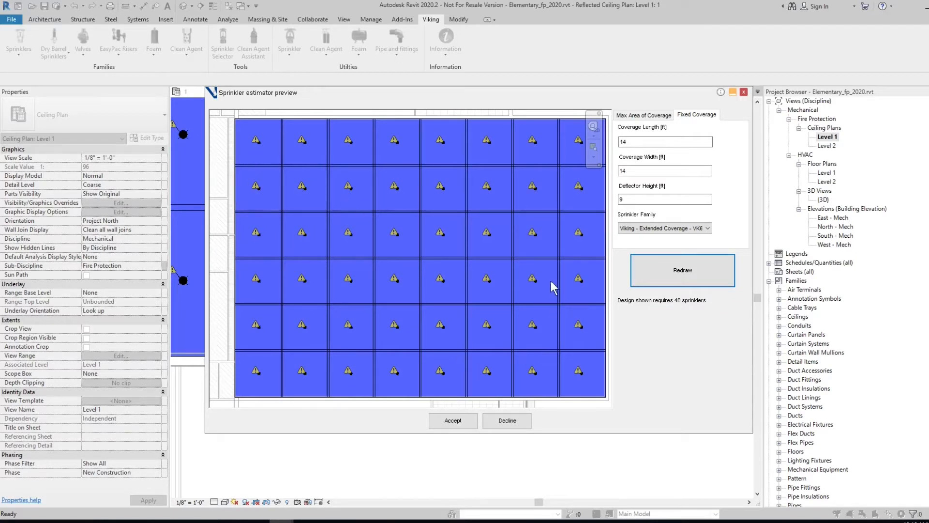
scroll(334, 289, "up", 1)
scroll(336, 255, "down", 1)
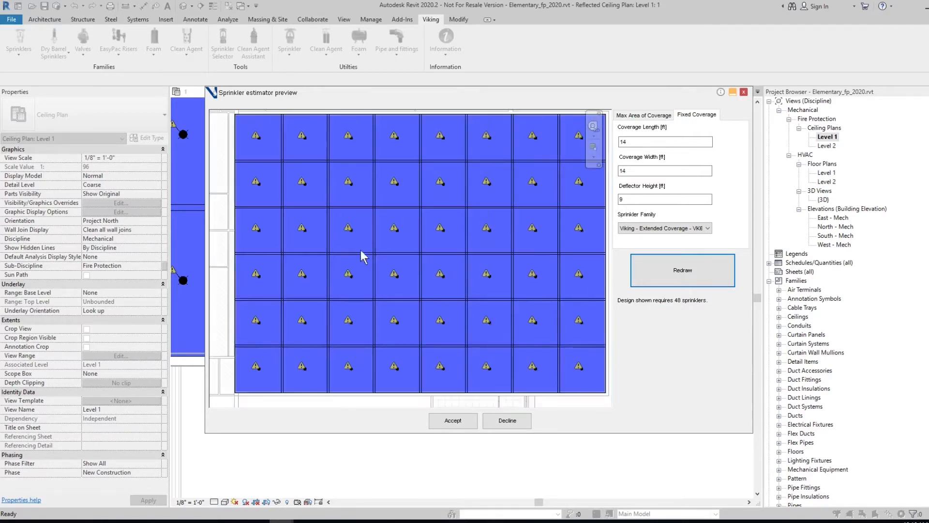
Step: Set the fixed coverage length and width to 16 ft and redraw the large room's preview
double_click(635, 144)
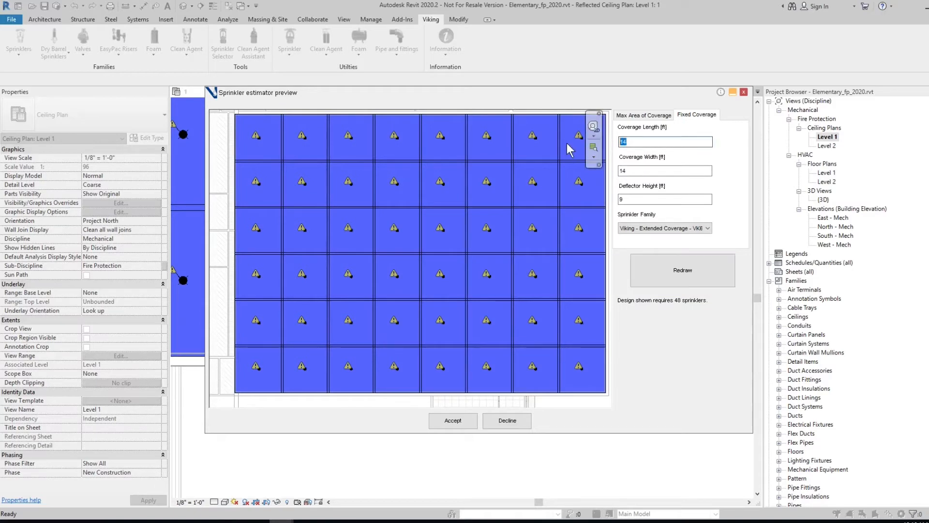
type("16")
key("Tab")
type("16")
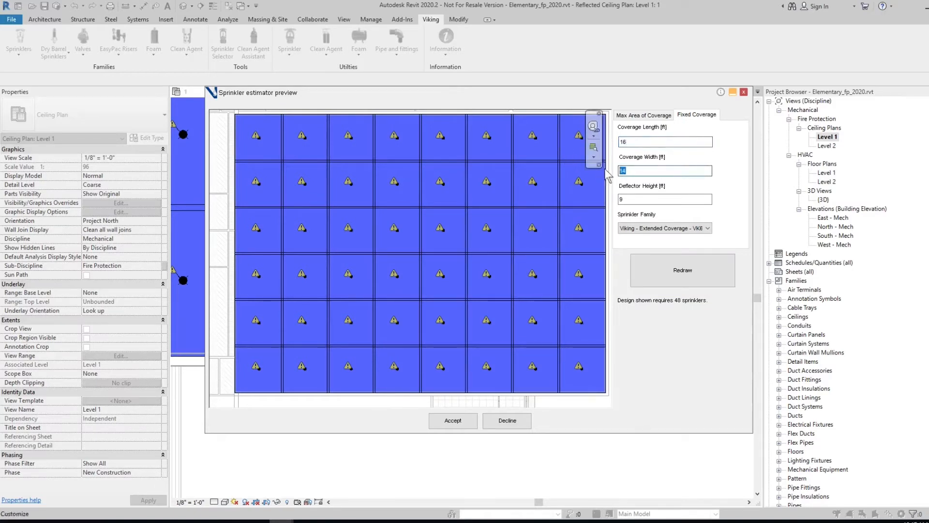
left_click(649, 278)
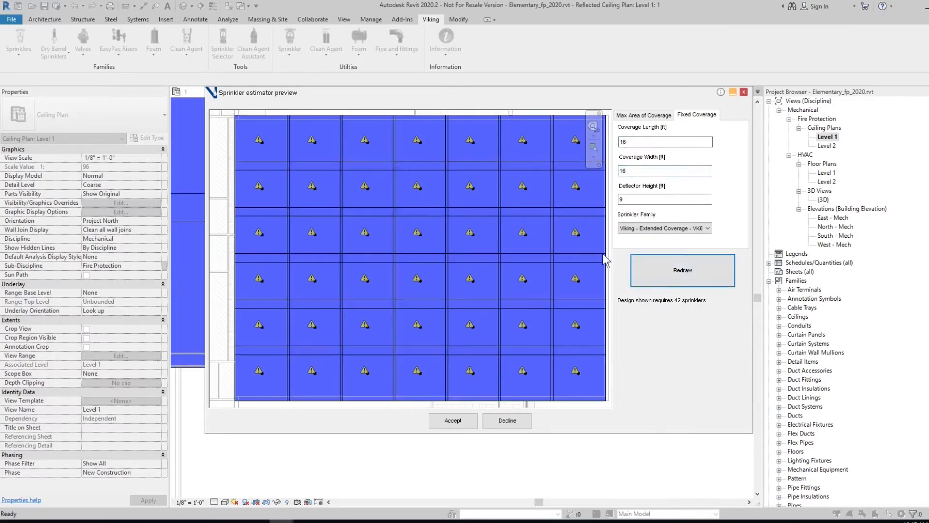
Step: Increase the coverage length and width to 18 ft each and redraw the sprinkler preview
left_click(631, 141)
key("BackSpace")
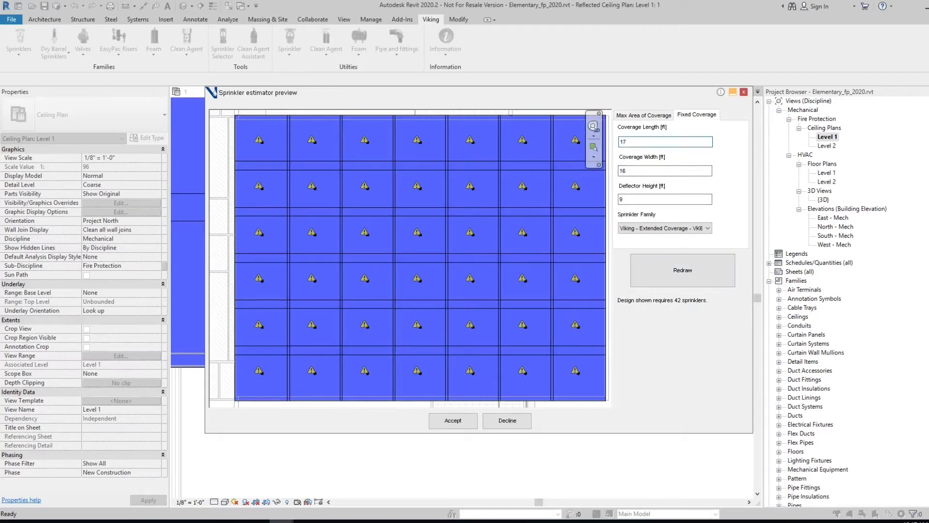
left_click(635, 170)
key("BackSpace")
type("8")
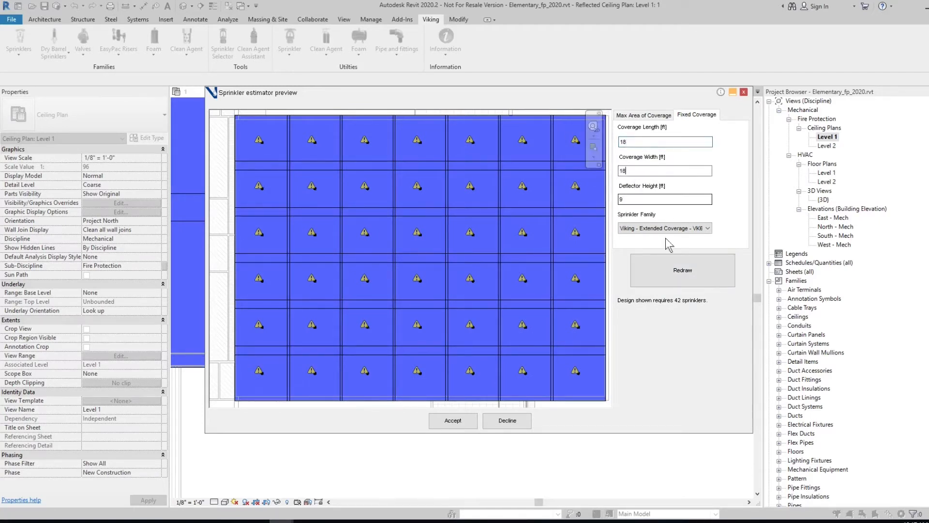
left_click(683, 265)
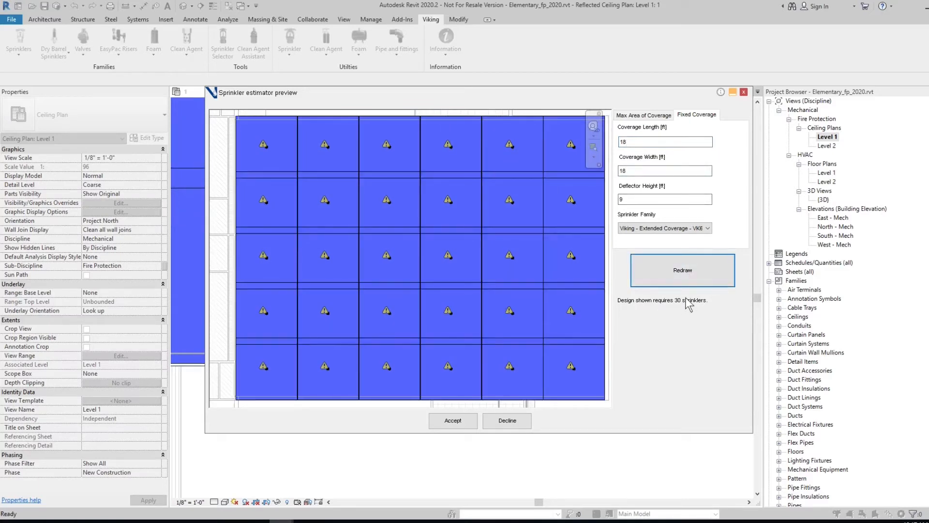
Step: Set the coverage length and width to 20 ft, redraw the preview and accept the large room's layout
key("shift+Tab")
key("shift+Tab")
key("shift+Tab")
key("shift+Tab")
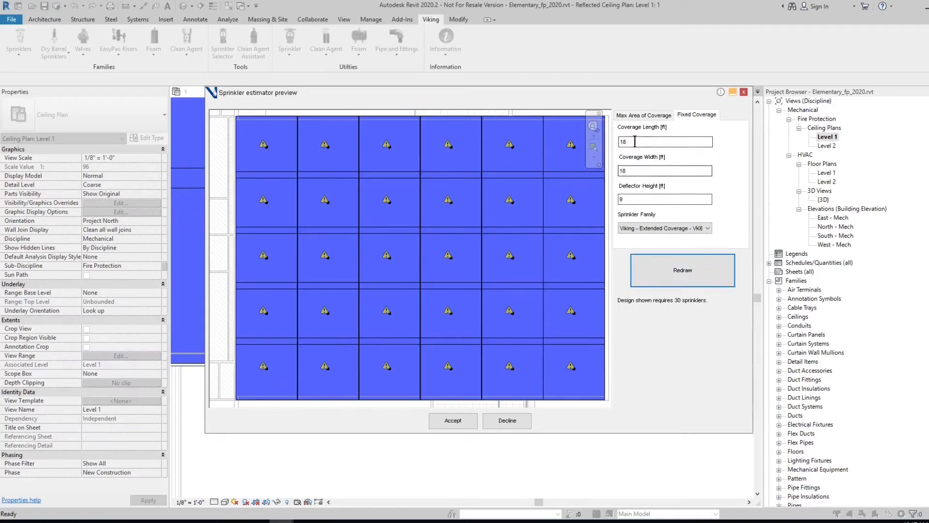
type("30")
key("Tab")
key("shift+Tab")
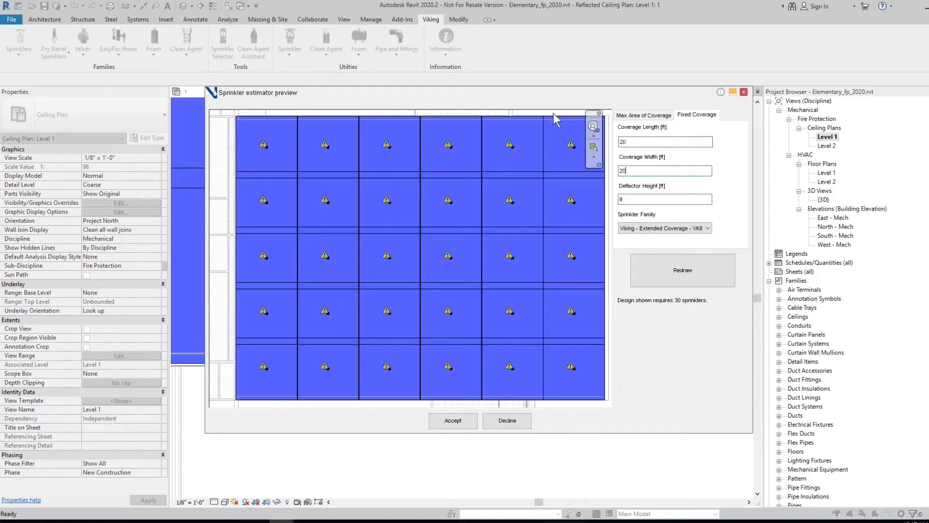
left_click(651, 277)
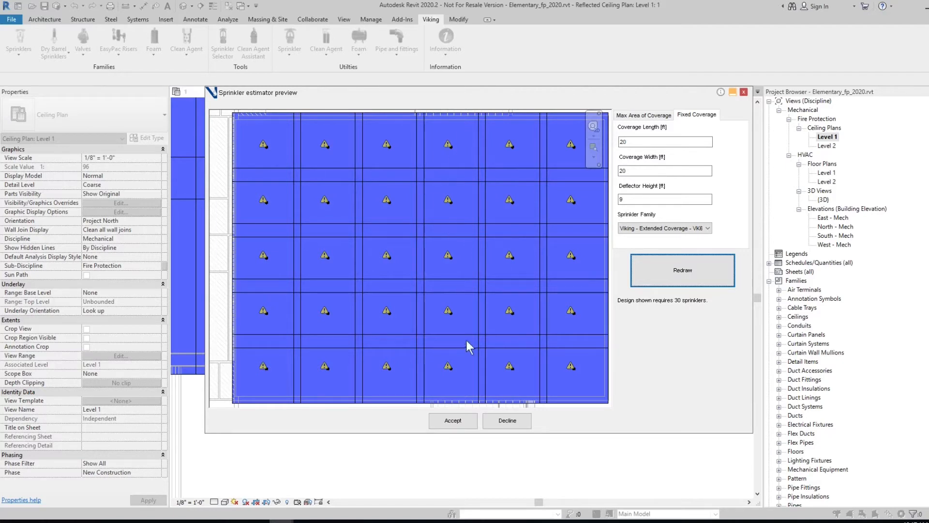
left_click(457, 424)
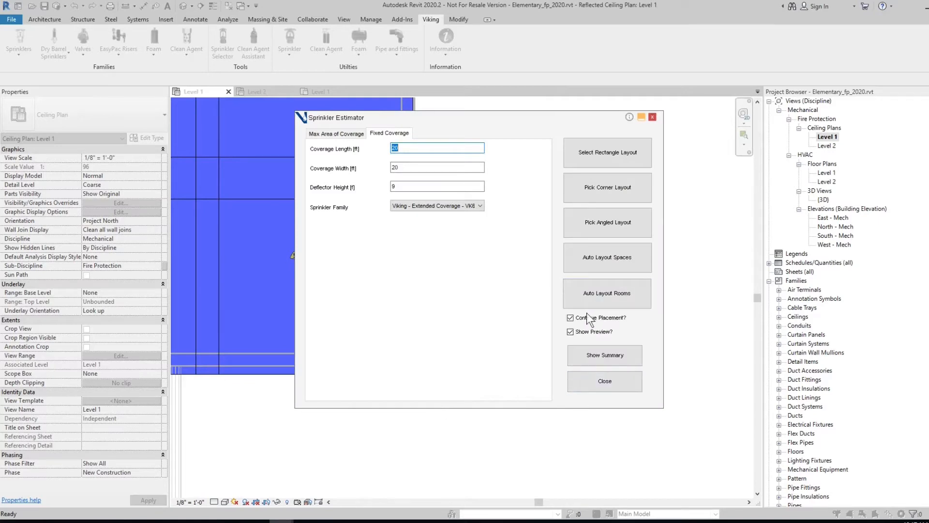
Step: Review the level, name, coverage area and spacing columns in the summary of all placed layouts, and close it
left_click(610, 355)
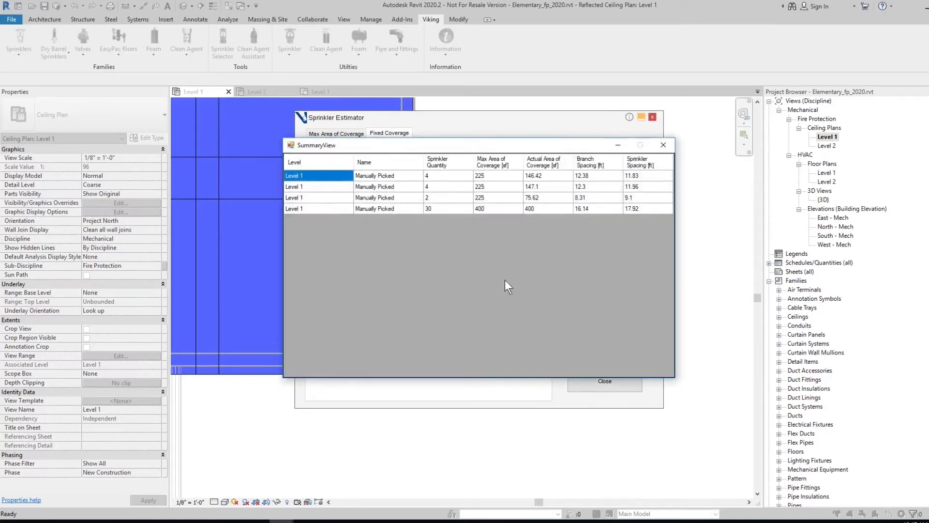
left_click_drag(309, 175, 309, 210)
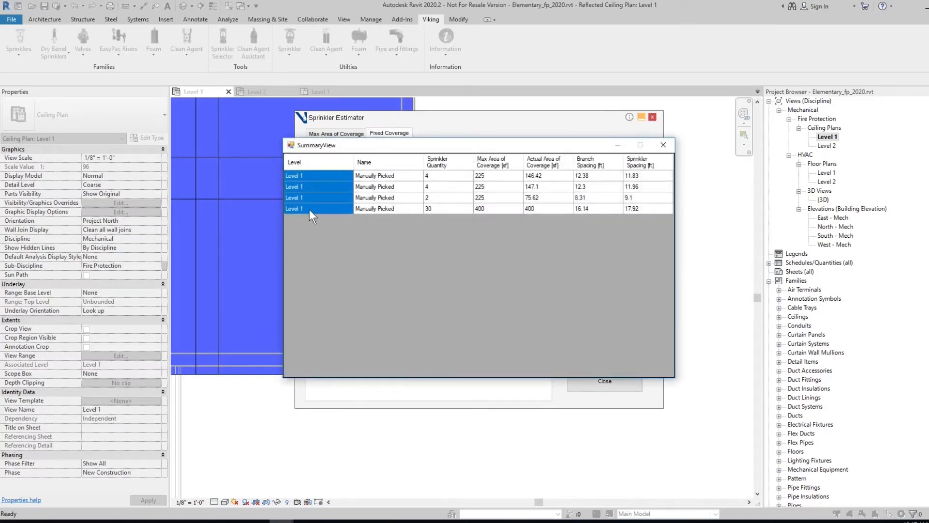
left_click_drag(382, 175, 380, 208)
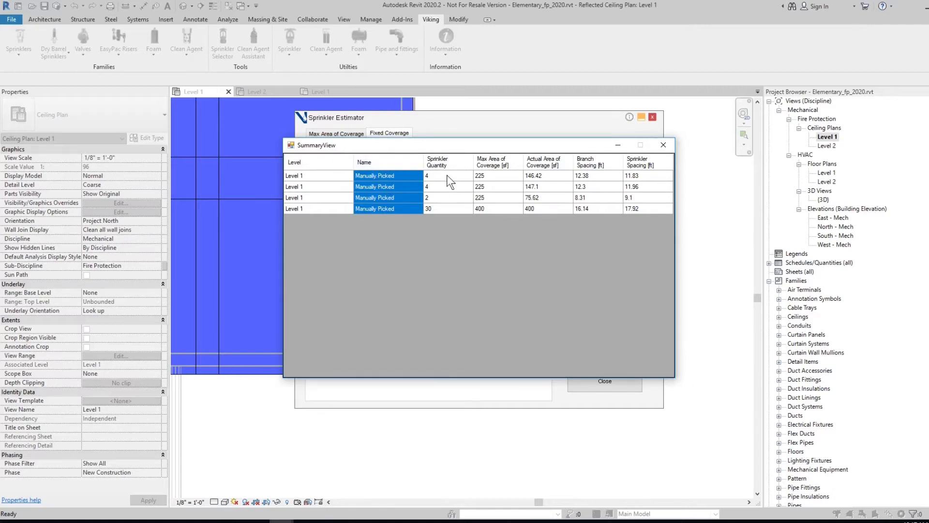
left_click_drag(492, 174, 490, 206)
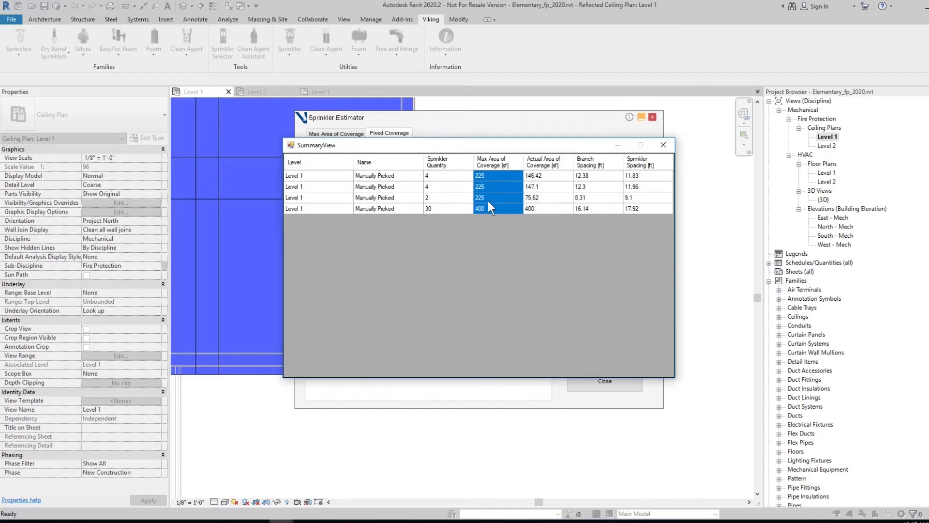
left_click(538, 207)
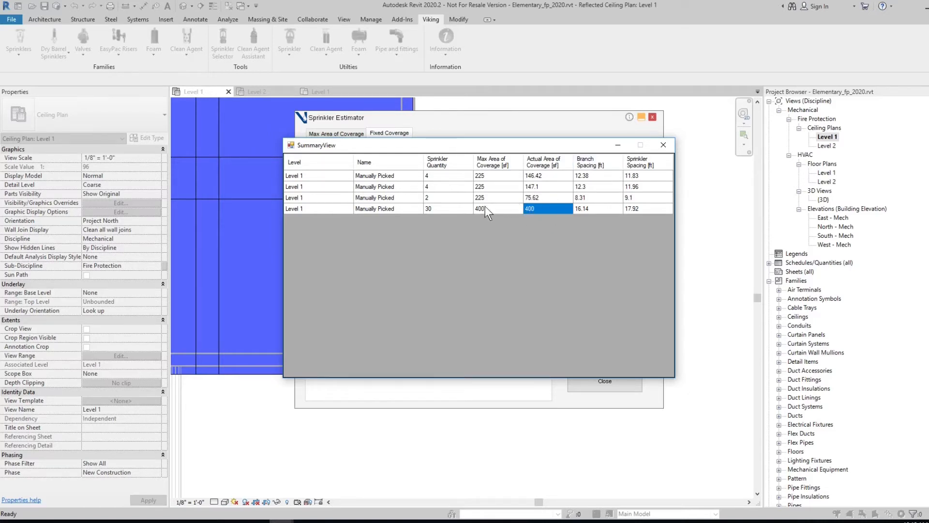
left_click_drag(595, 175, 636, 207)
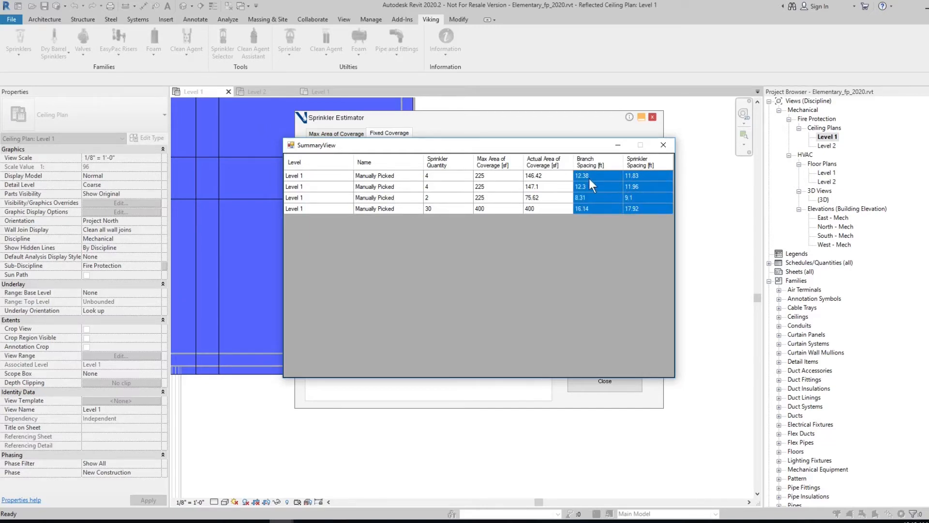
left_click(664, 143)
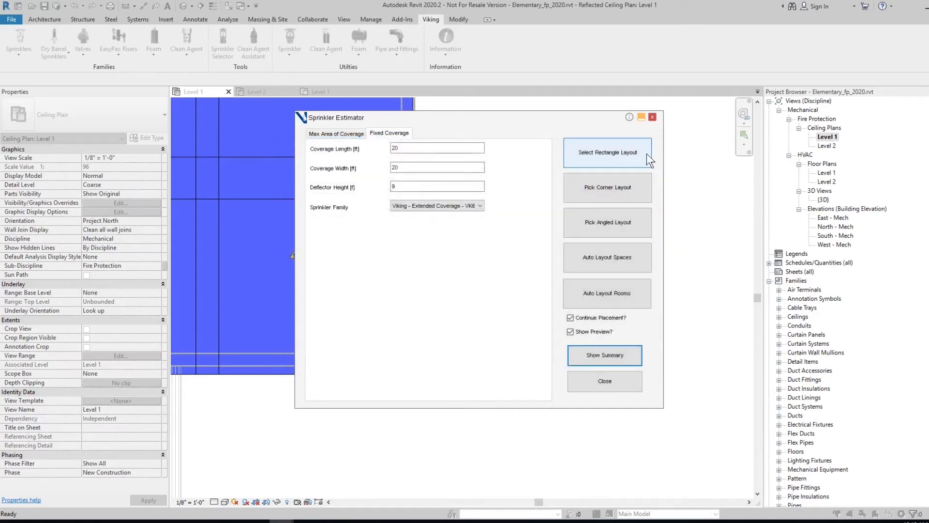
Step: Close the Sprinkler Estimator and undo the sprinkler layouts placed on the Level 1 ceiling plan
left_click(652, 116)
scroll(510, 258, "down", 5)
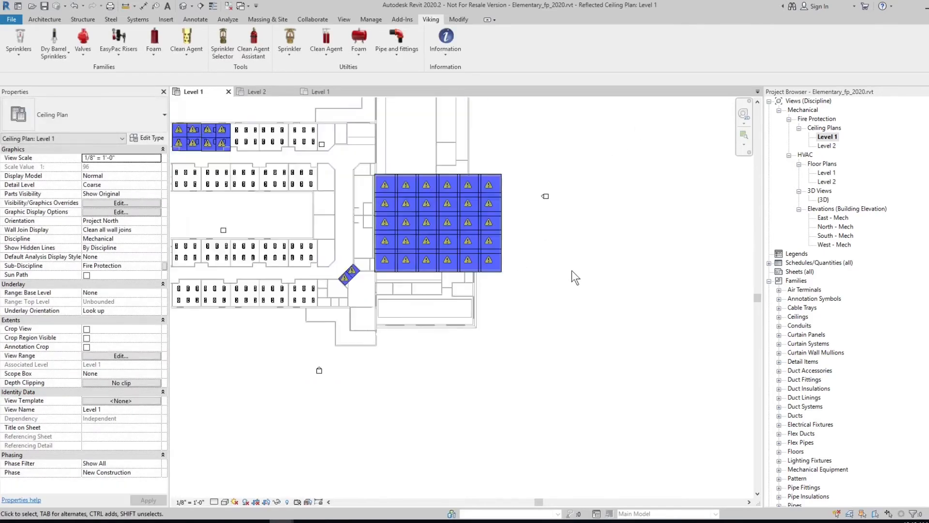
scroll(656, 353, "up", 5)
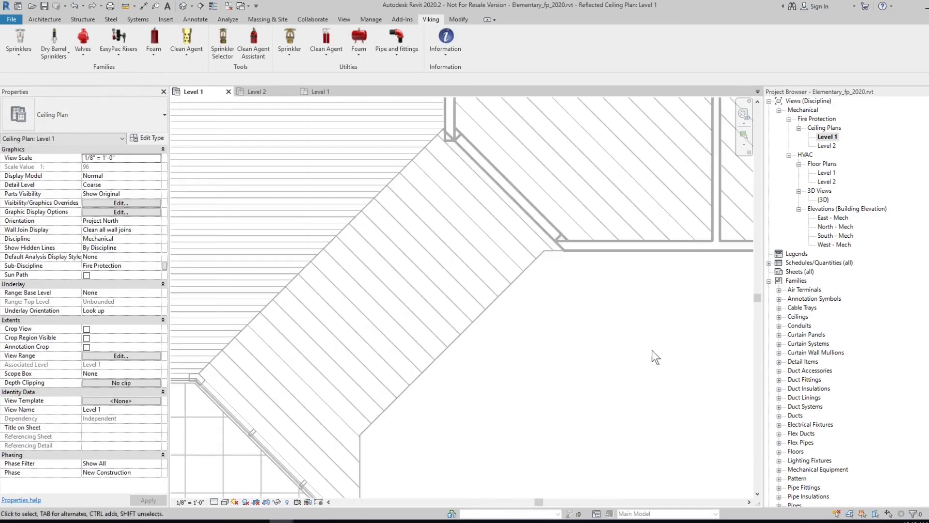
scroll(651, 349, "down", 4)
scroll(521, 291, "down", 3)
scroll(506, 288, "up", 2)
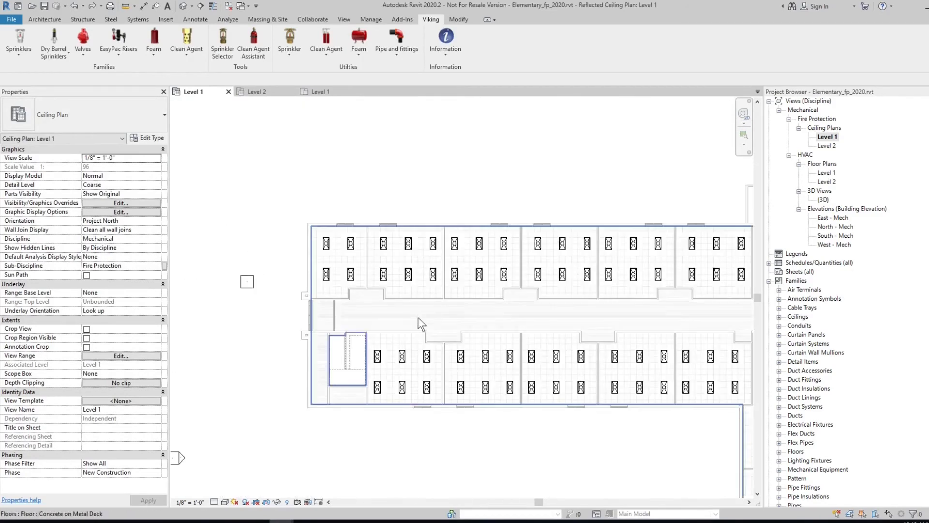
Step: Place tagged spaces in the six classrooms of the uppermost row and the two small rooms at its east end
scroll(320, 232, "down", 4)
middle_click_drag(394, 315, 464, 324)
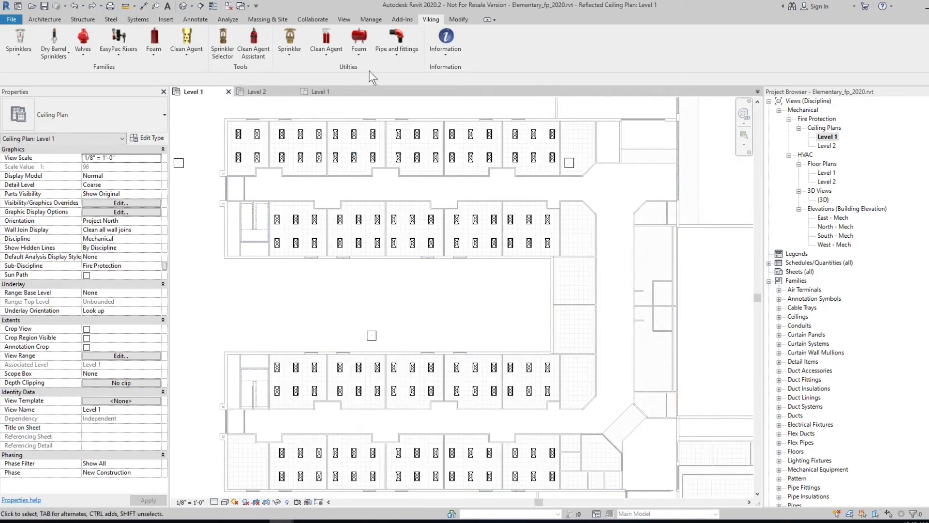
left_click(228, 20)
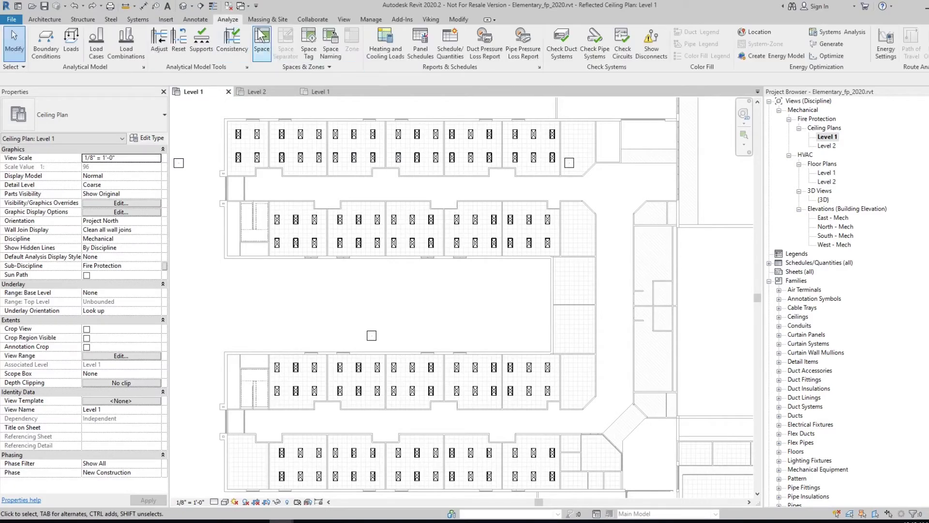
left_click(261, 44)
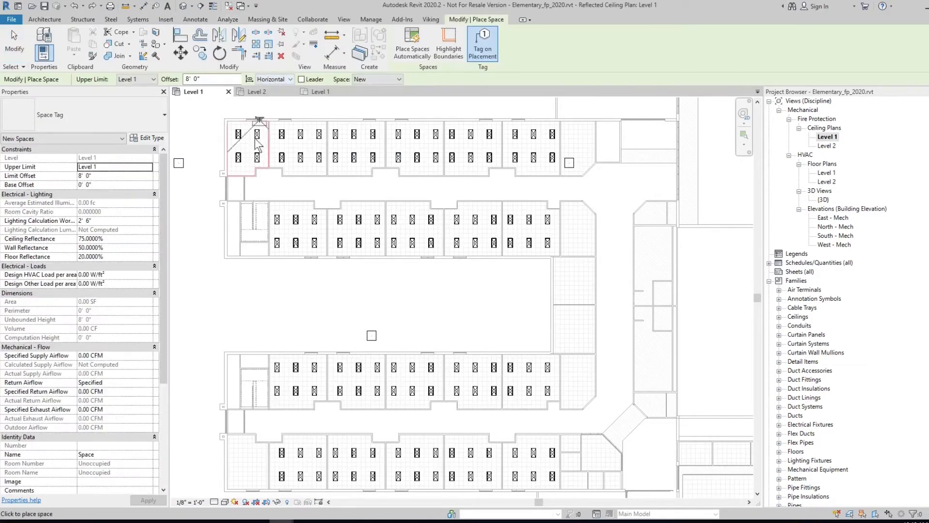
left_click(307, 148)
left_click(361, 148)
left_click(434, 154)
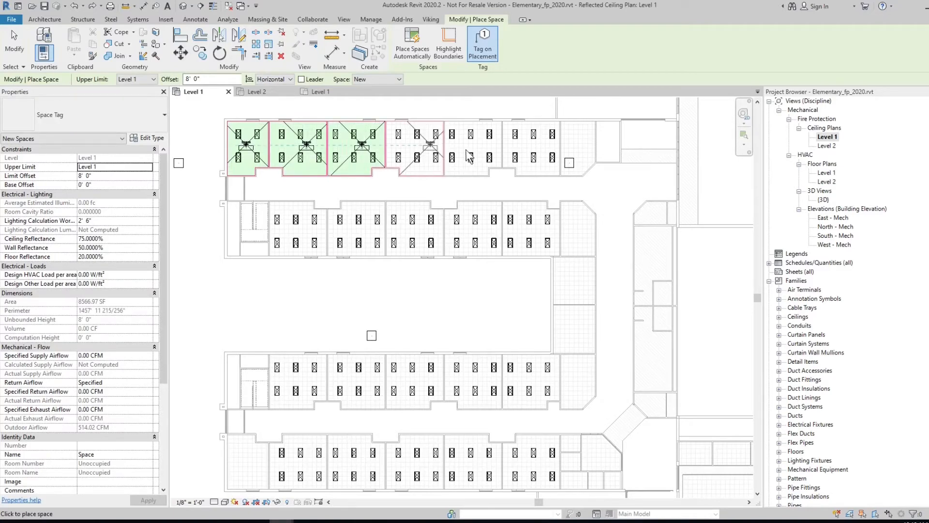
left_click(477, 154)
left_click(548, 152)
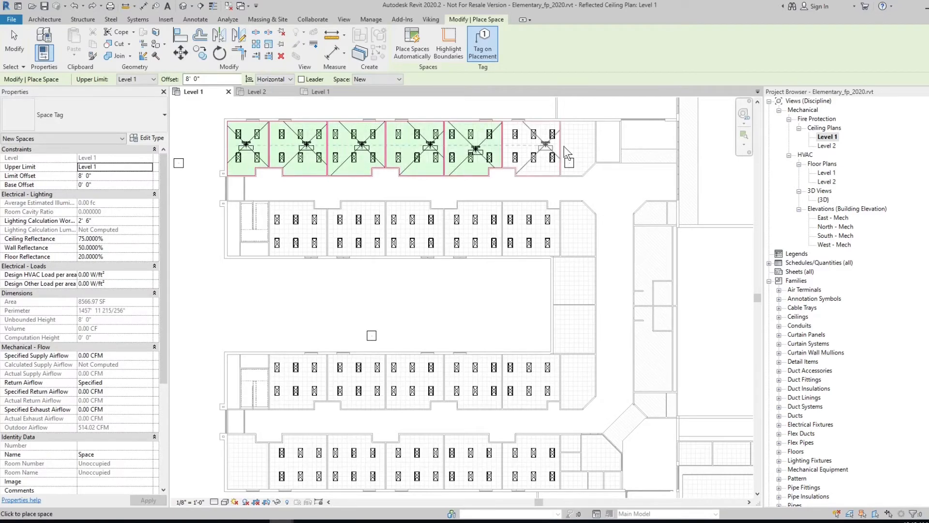
left_click(611, 145)
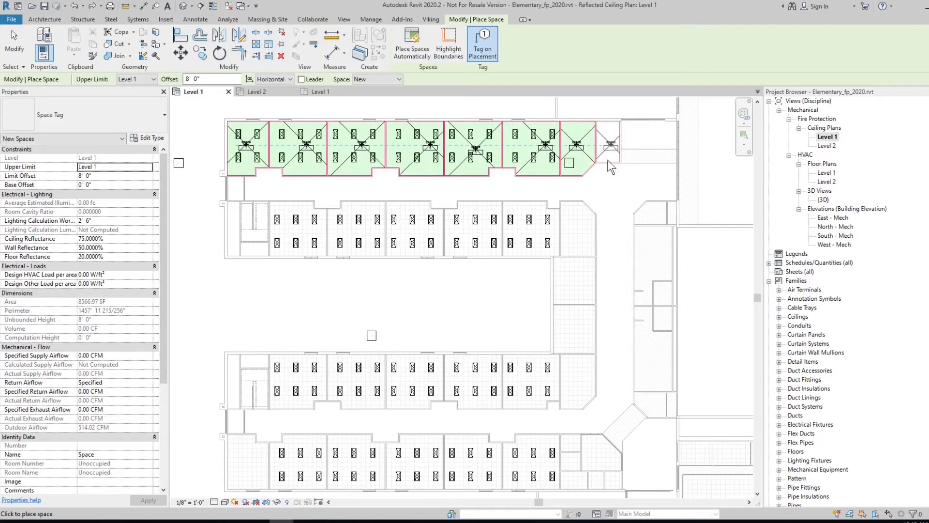
Step: Place spaces in the four rooms of the vertical block connecting the two middle classroom rows
left_click(582, 240)
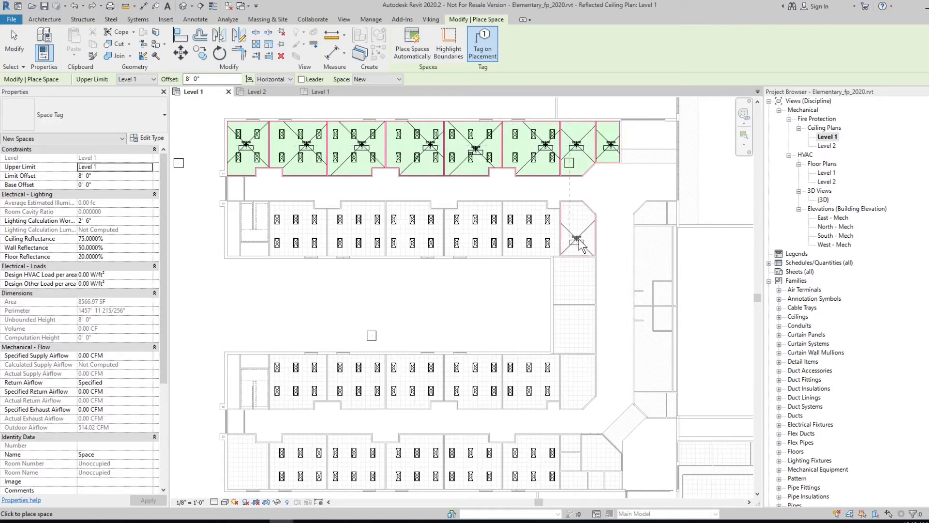
left_click(578, 338)
left_click(579, 386)
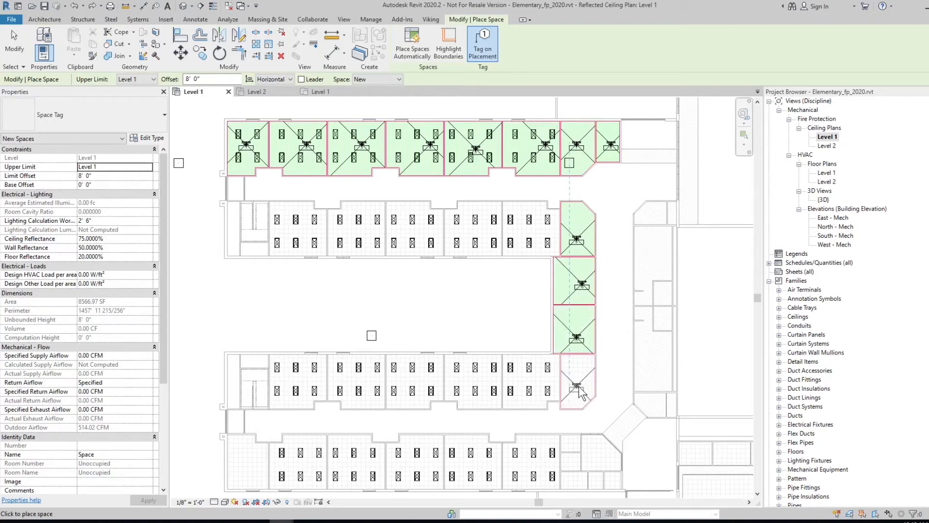
Step: Place spaces in the five classrooms of the third row, south of the courtyard
left_click(475, 387)
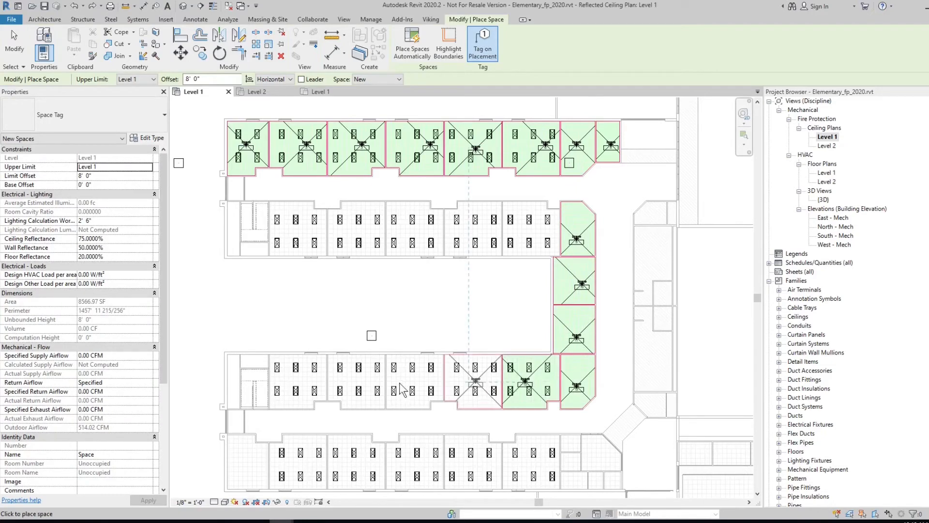
left_click(362, 378)
left_click(303, 381)
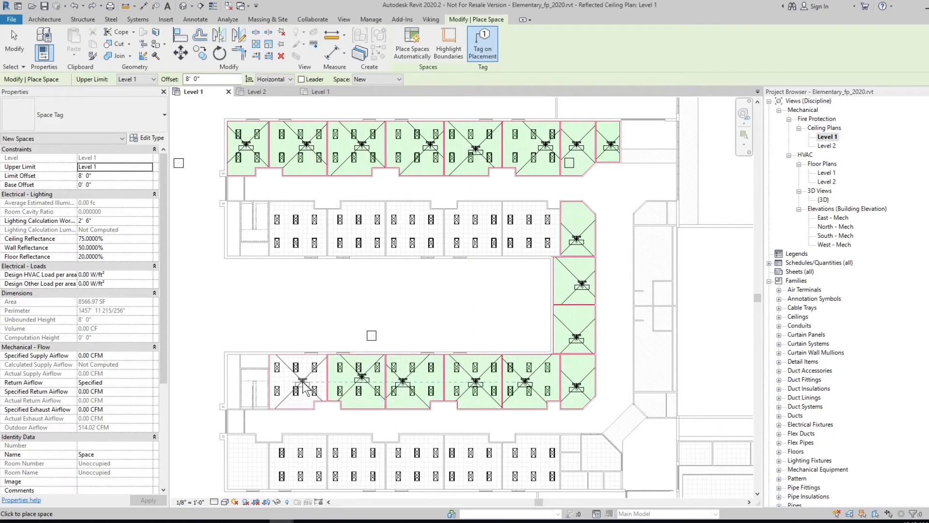
Step: Place spaces in the five classrooms of the second row, north of the courtyard
left_click(289, 230)
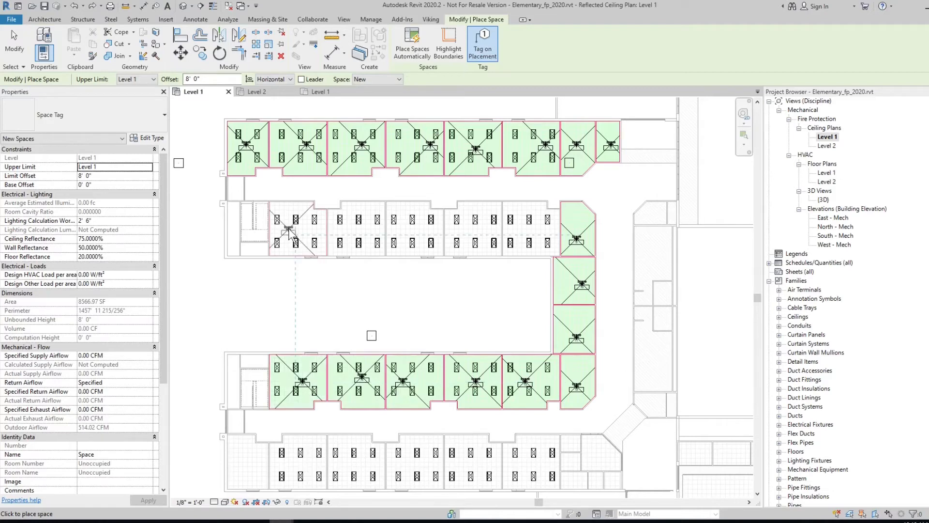
left_click(368, 229)
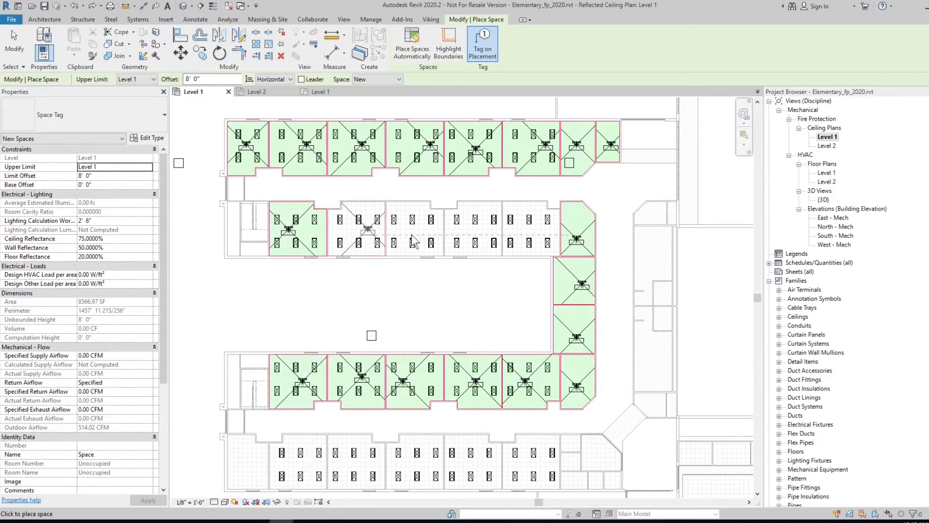
left_click(426, 233)
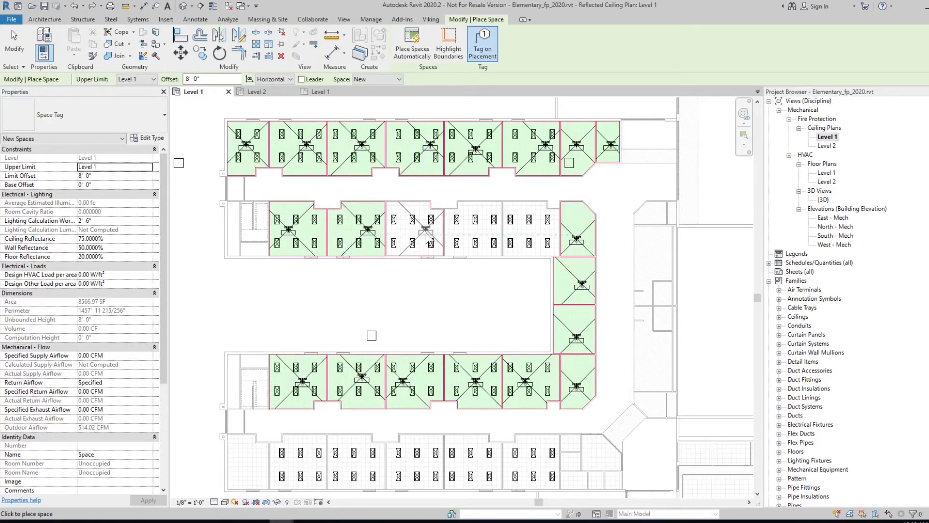
left_click(485, 231)
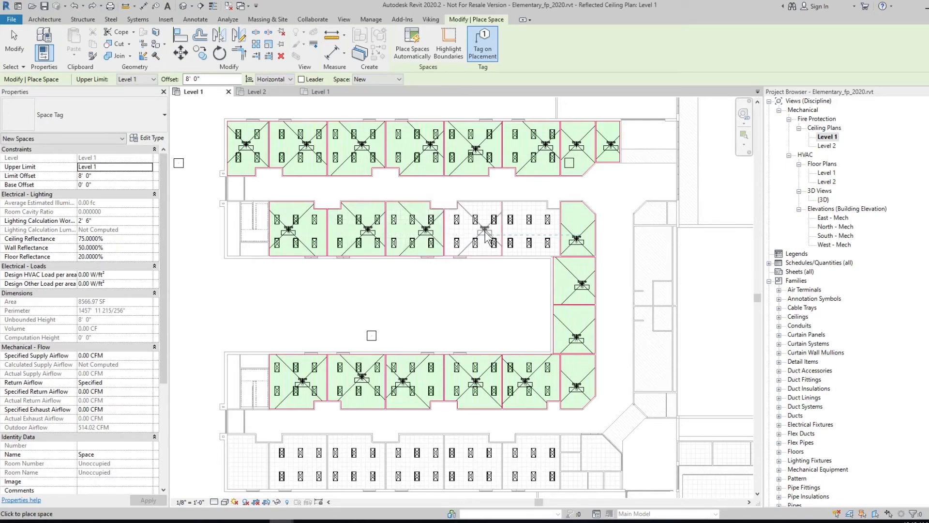
left_click(533, 231)
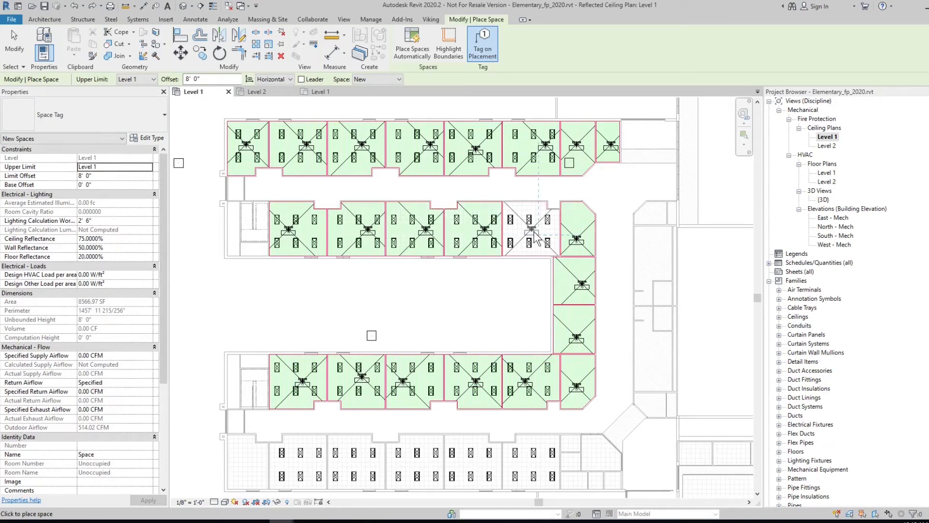
Step: Place spaces in the six rooms of the southernmost classroom row and finish the Space command
left_click(465, 424)
middle_click_drag(466, 424, 455, 365)
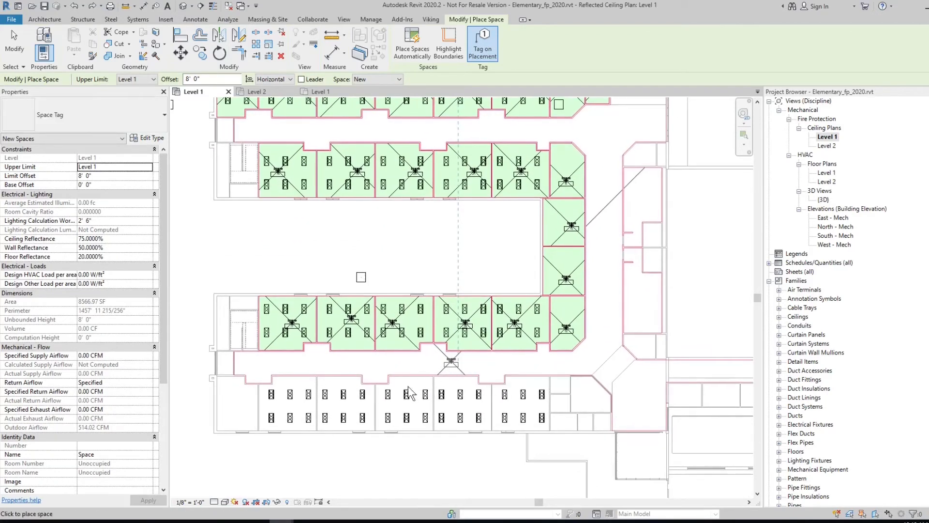
left_click(241, 405)
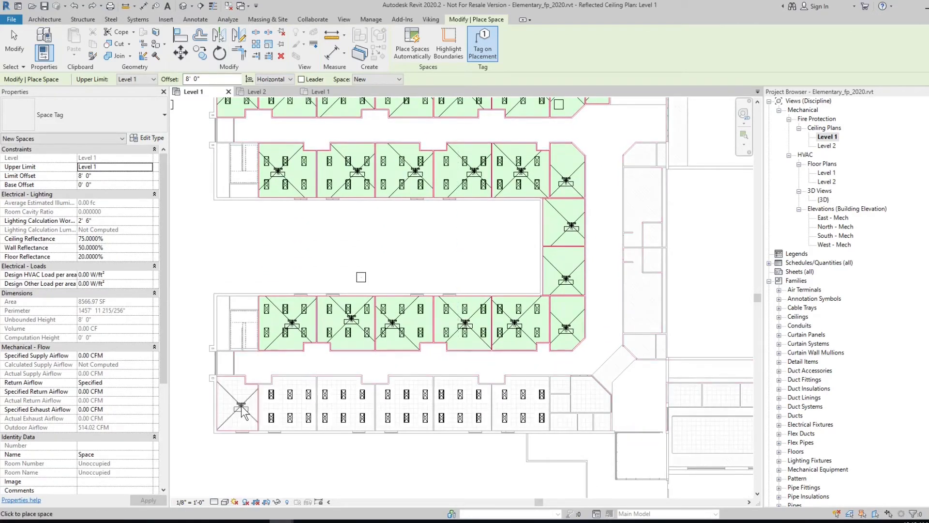
left_click(303, 413)
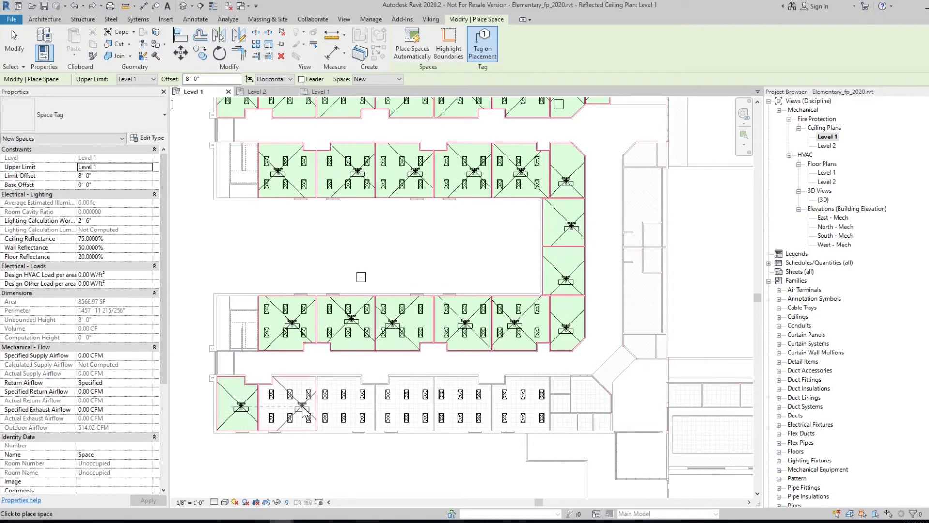
left_click(359, 408)
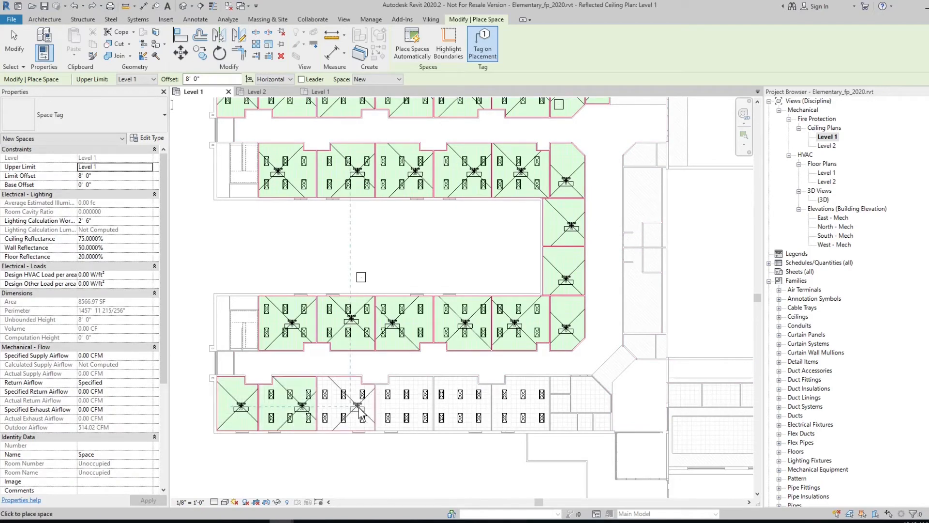
left_click(414, 403)
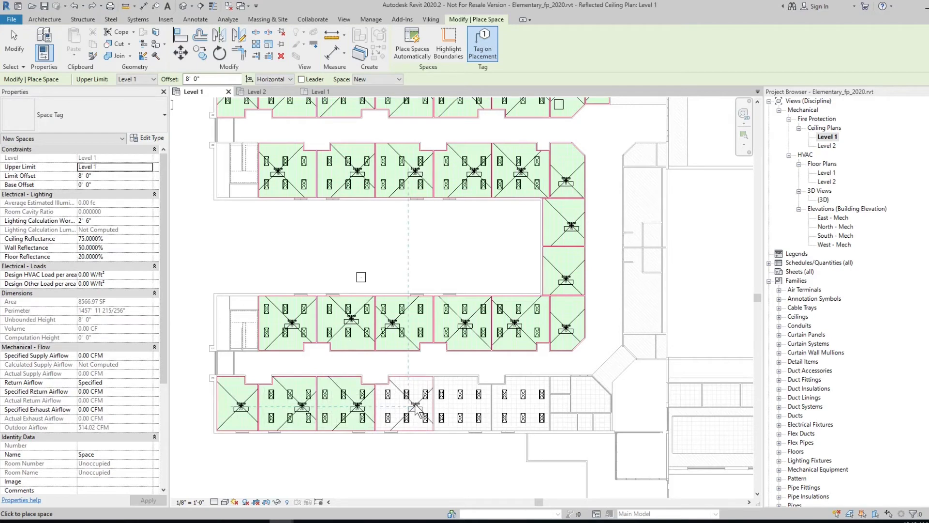
left_click(477, 404)
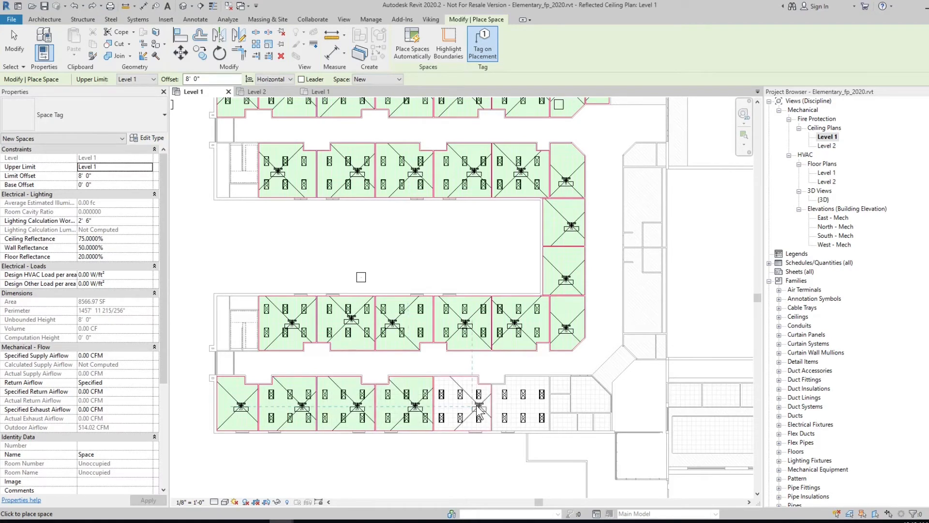
left_click(527, 410)
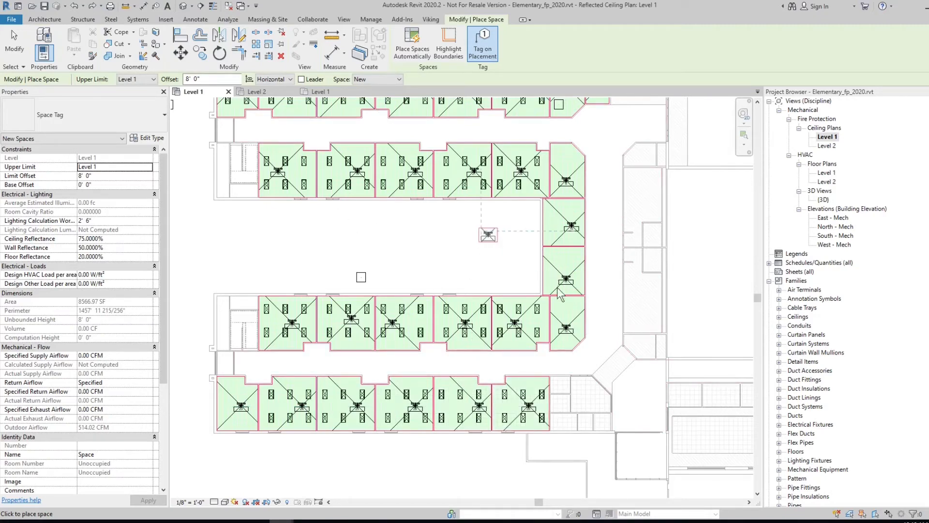
key("Escape")
key("Escape")
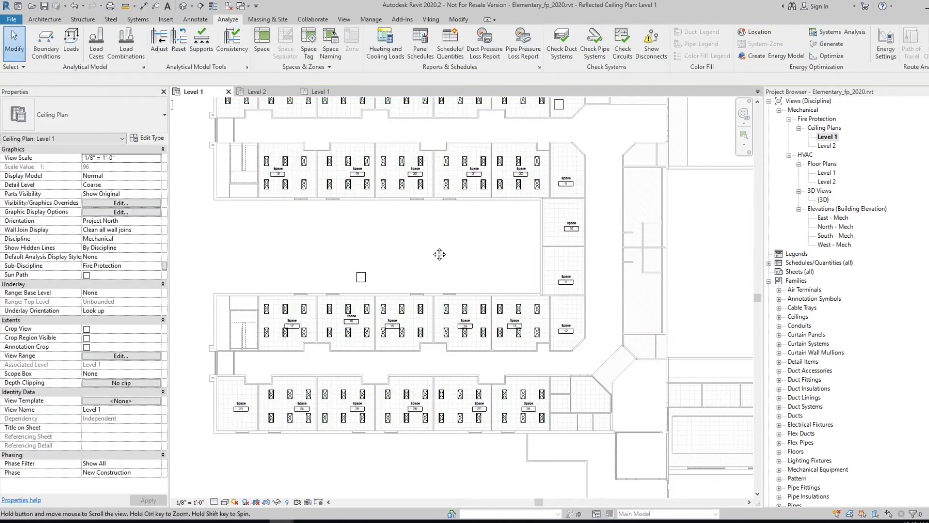
Step: Open the Sprinkler Estimator and preview an automatic sprinkler layout for the placed Level 1 spaces
middle_click_drag(439, 254, 434, 278)
scroll(420, 283, "down", 1)
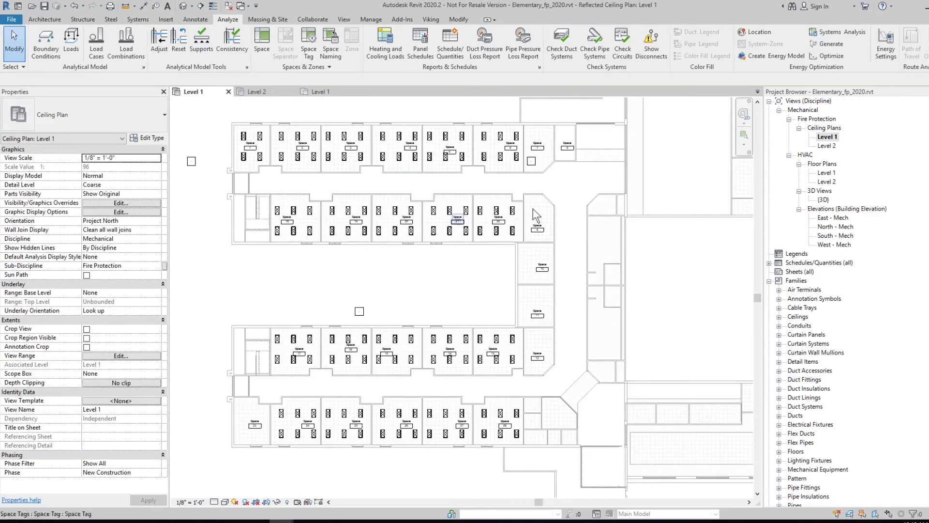
scroll(542, 145, "up", 5)
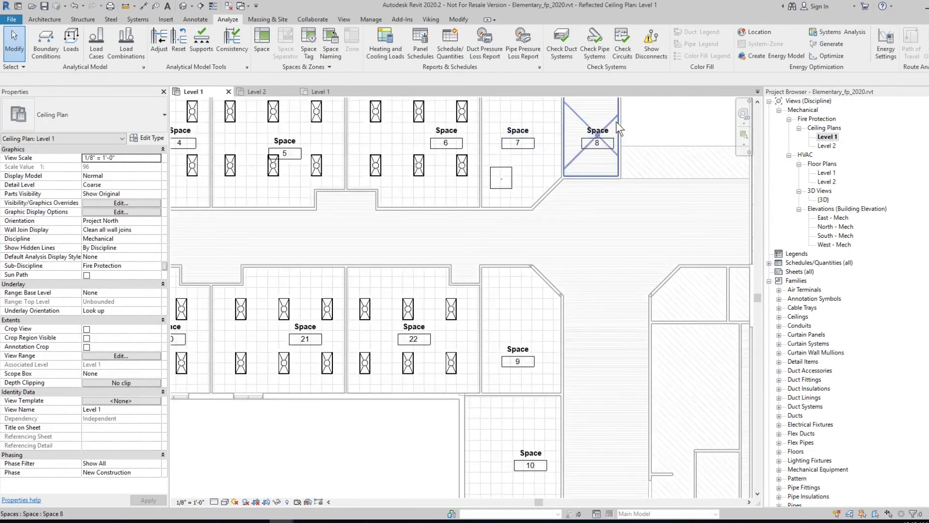
scroll(472, 202, "down", 4)
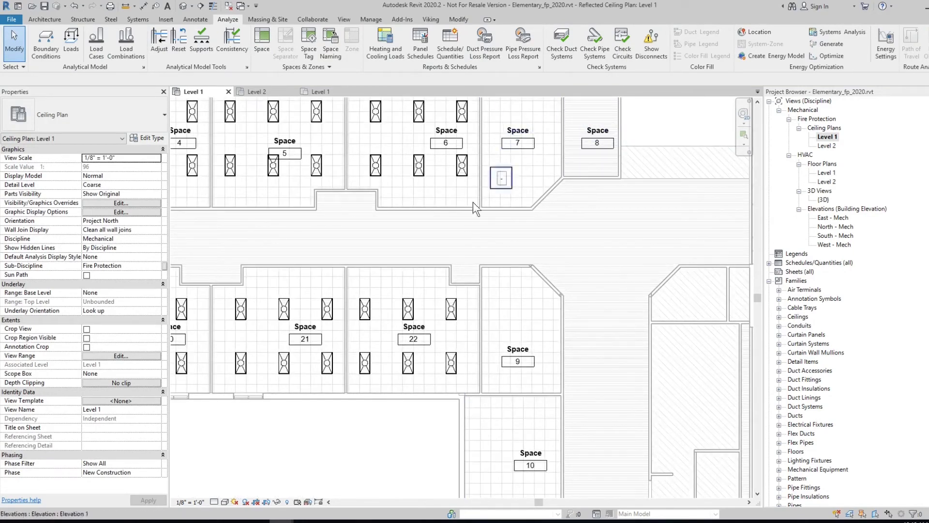
middle_click_drag(460, 249, 562, 209)
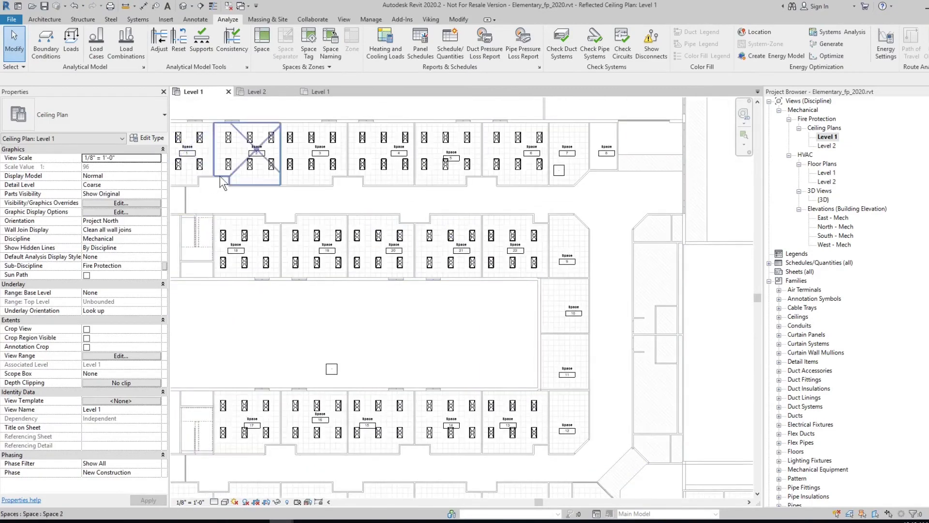
scroll(272, 194, "down", 2)
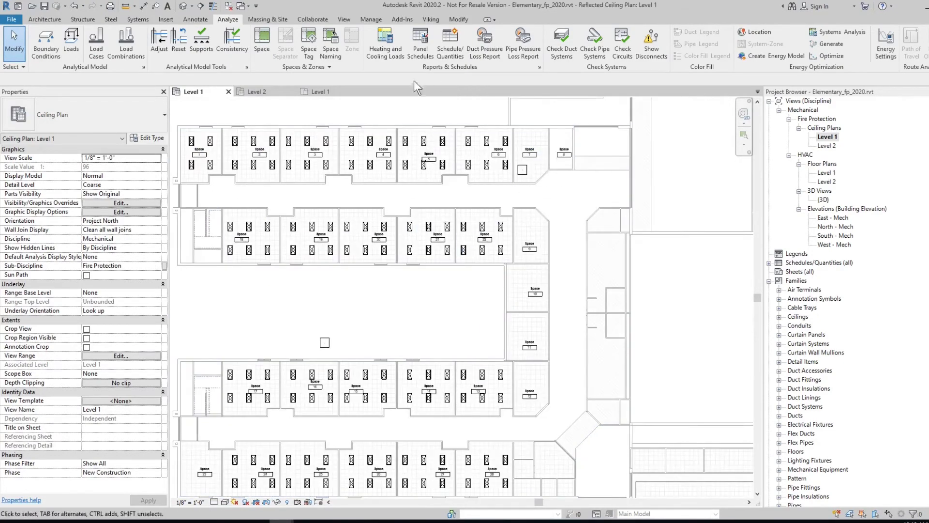
left_click(431, 18)
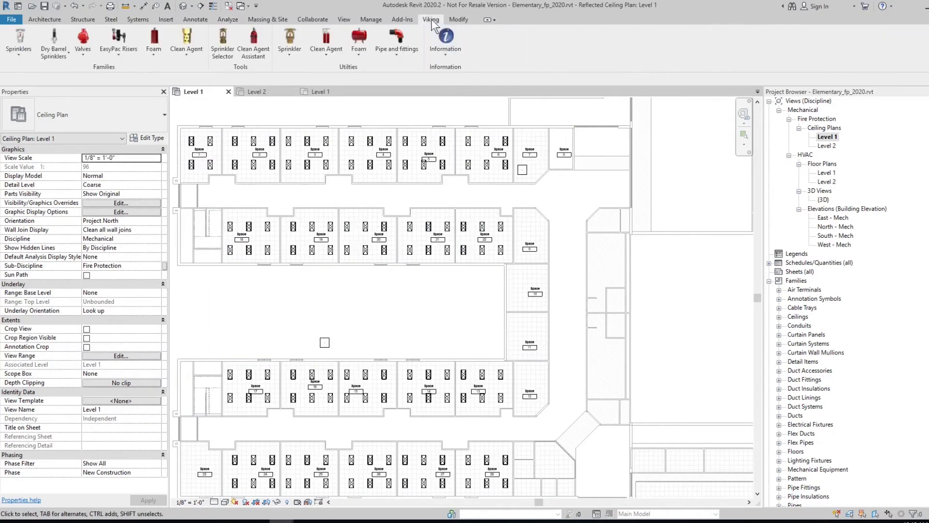
left_click(294, 58)
left_click(298, 69)
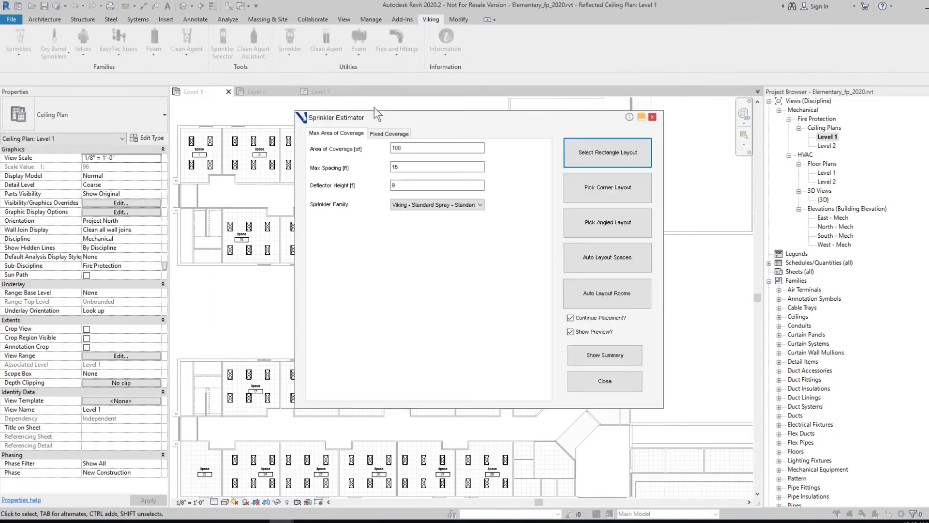
left_click(603, 259)
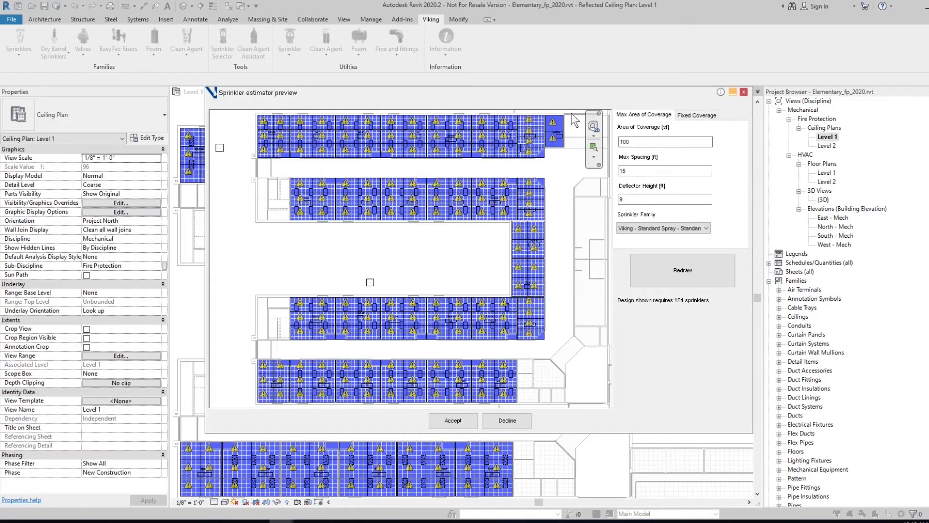
Step: Set the area of coverage to 225 sf for the automatic space layout and redraw the sprinkler preview
scroll(537, 127, "up", 3)
scroll(508, 208, "up", 3)
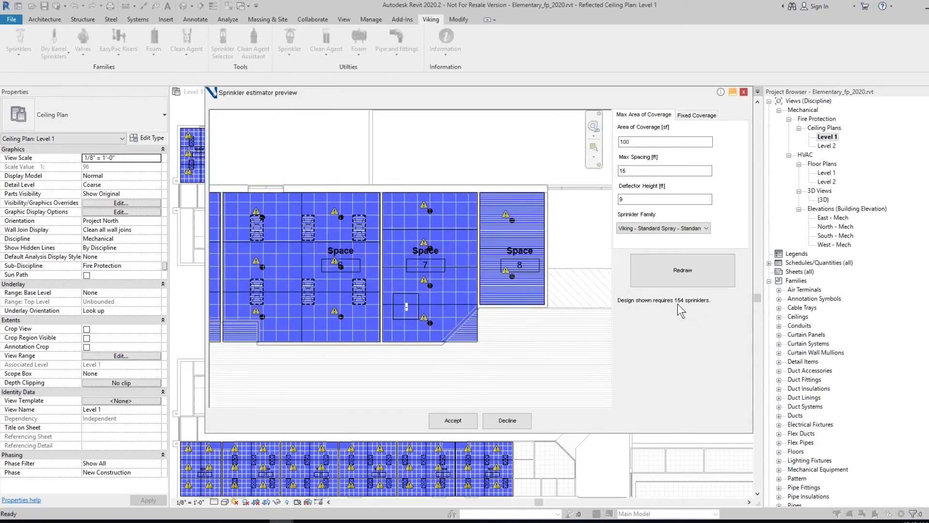
scroll(487, 330, "down", 3)
double_click(624, 141)
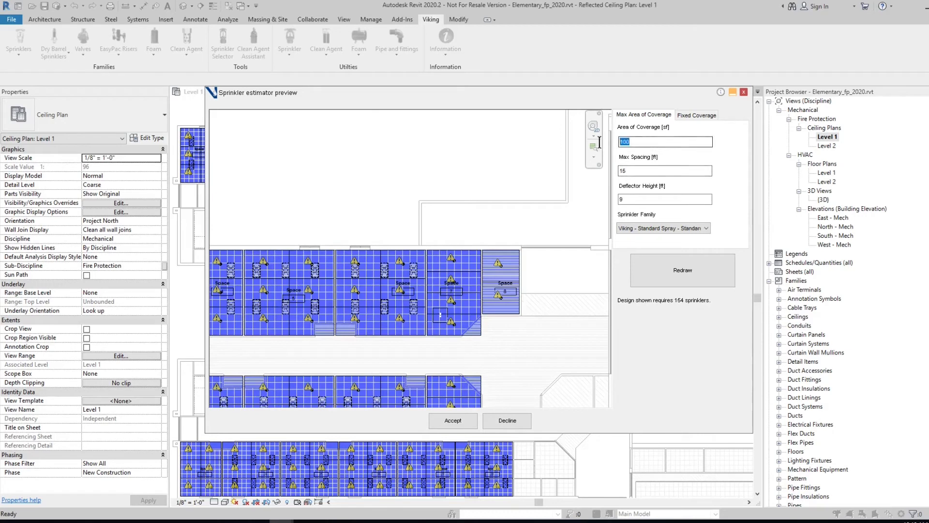
type("225")
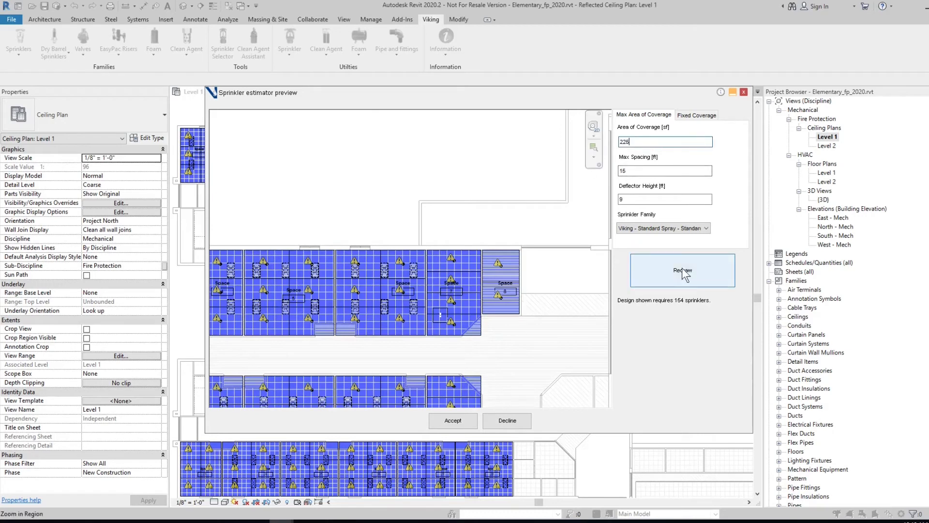
left_click(687, 277)
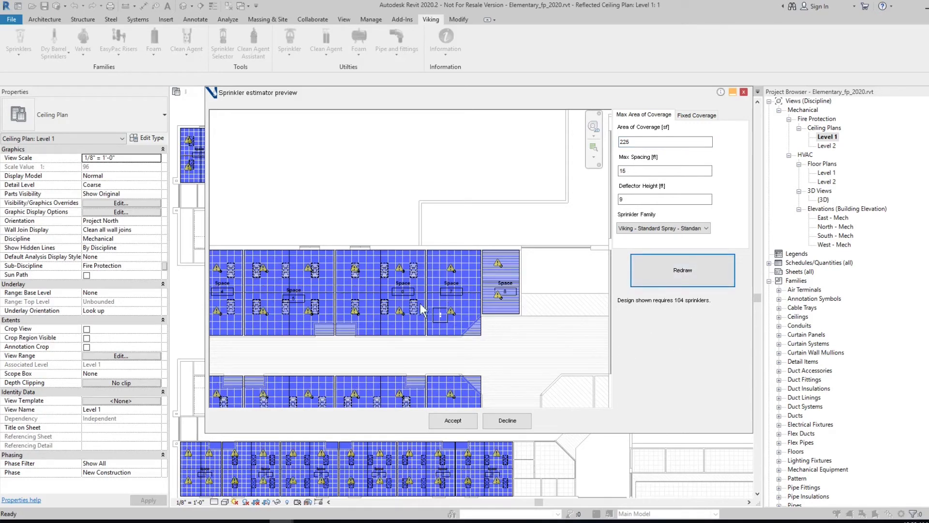
Step: Check the redrawn 225 sf sprinkler preview around the courtyard rooms and accept the automatic space layout
scroll(432, 327, "down", 2)
middle_click_drag(495, 368, 532, 202)
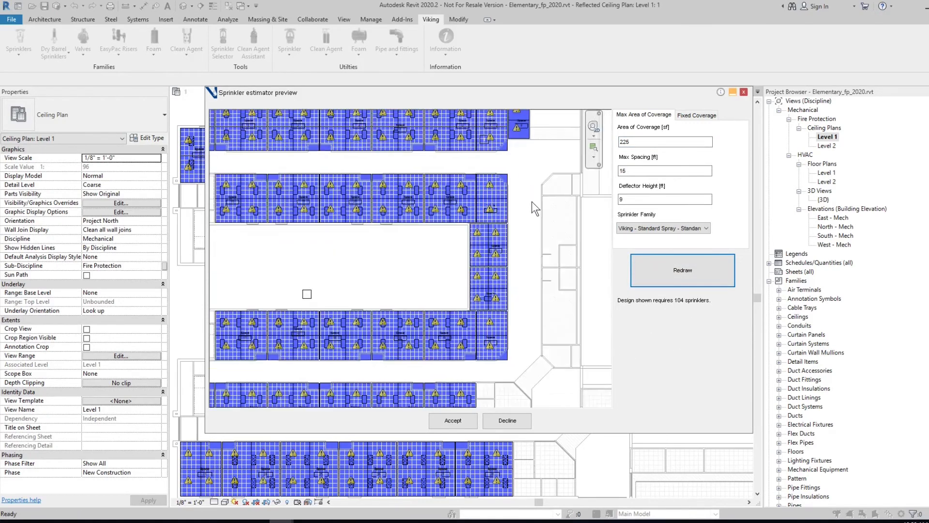
scroll(467, 344, "up", 2)
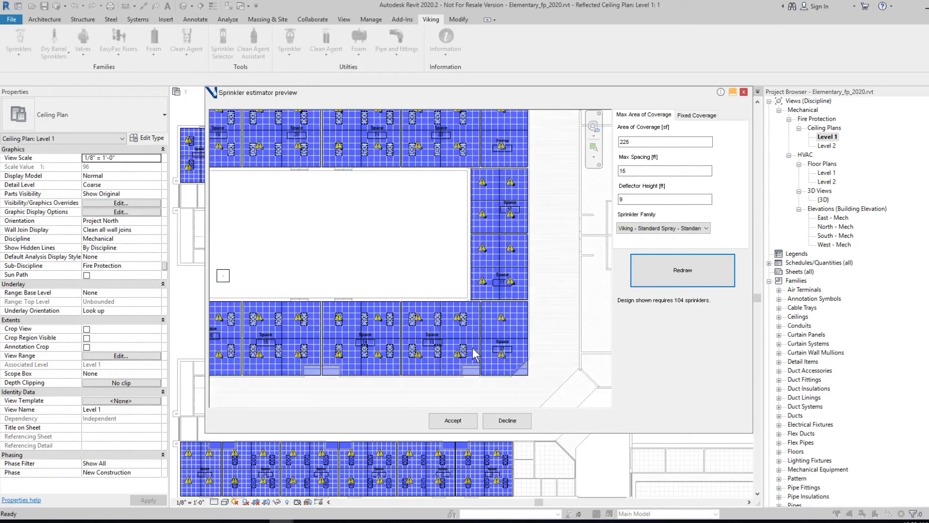
left_click(458, 424)
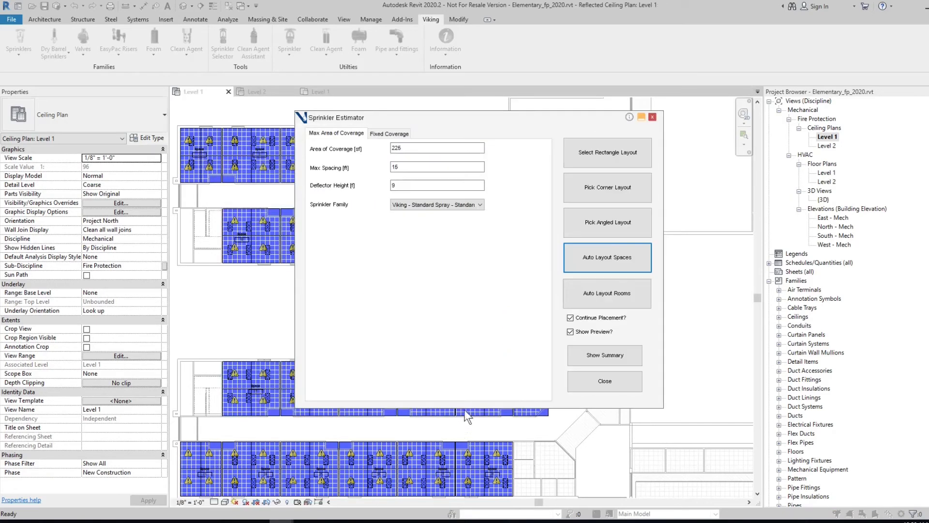
Step: Show the estimator summary, review sprinkler quantities, coverage areas and spacings for all Level 1 spaces, and close it
left_click(589, 358)
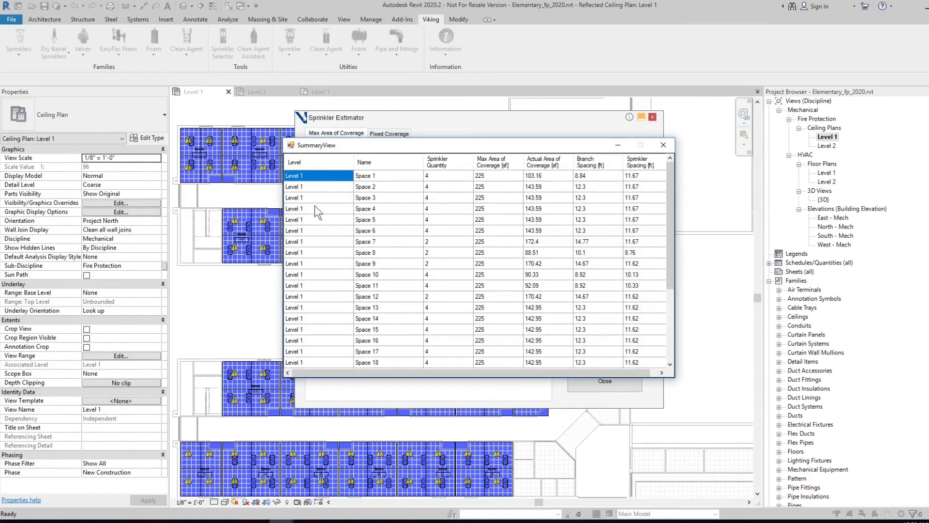
scroll(310, 192, "down", 3)
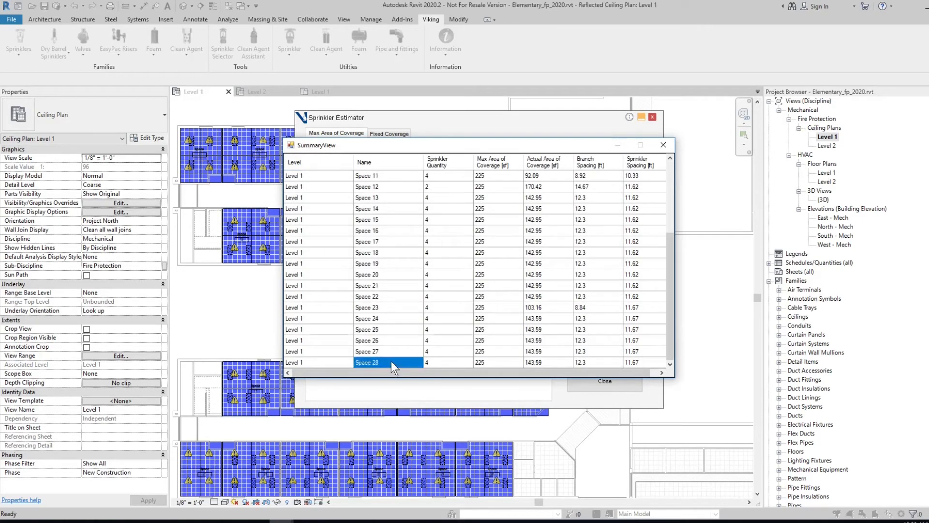
scroll(394, 345, "up", 3)
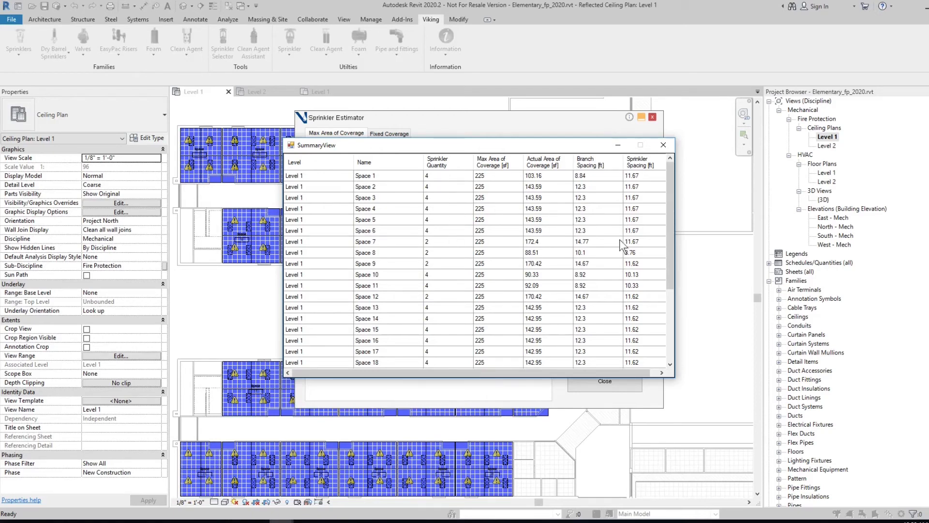
scroll(564, 260, "down", 4)
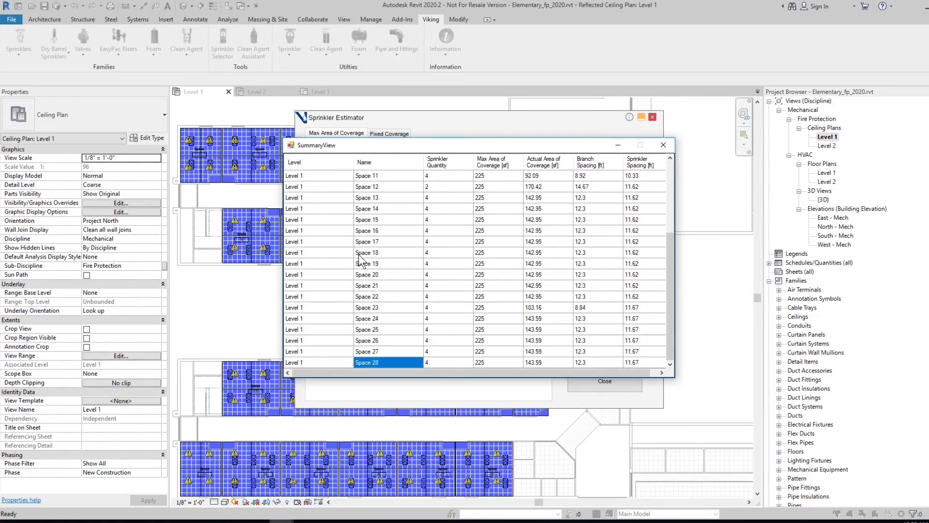
left_click(429, 252)
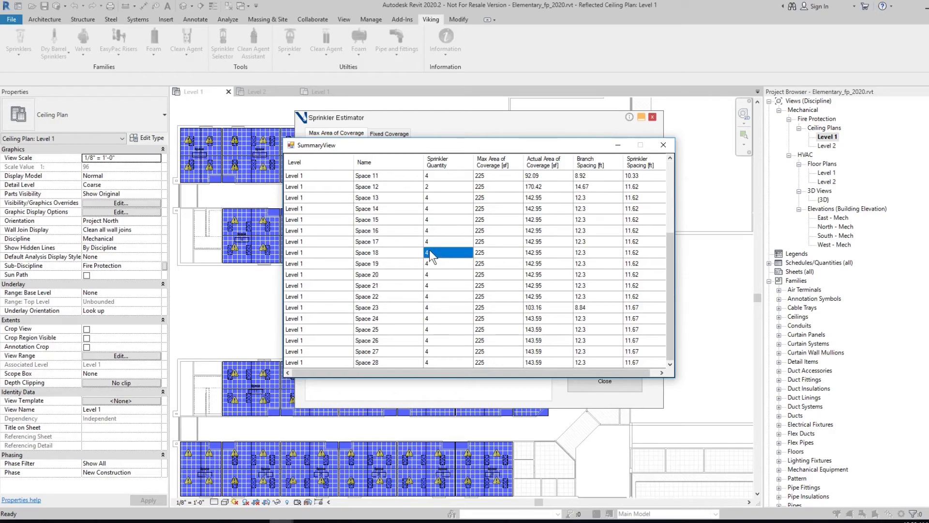
key("ctrl+a")
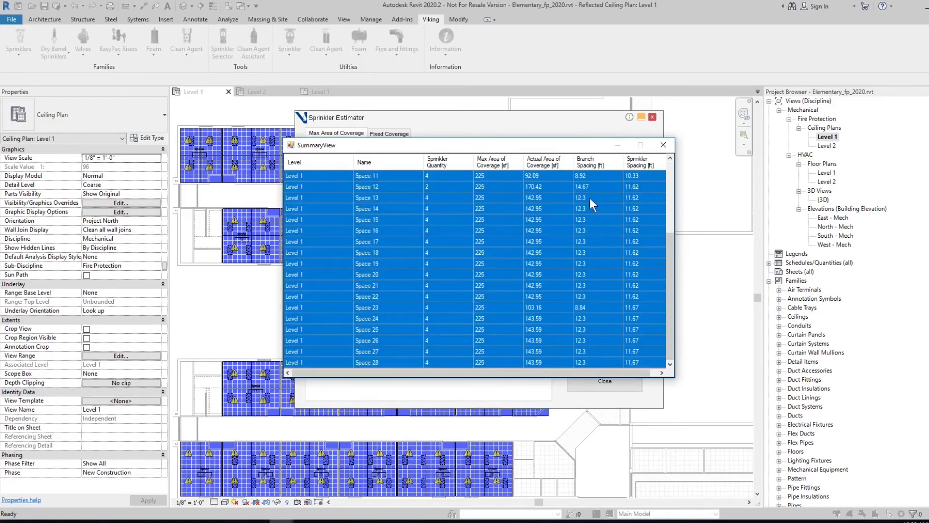
left_click(663, 145)
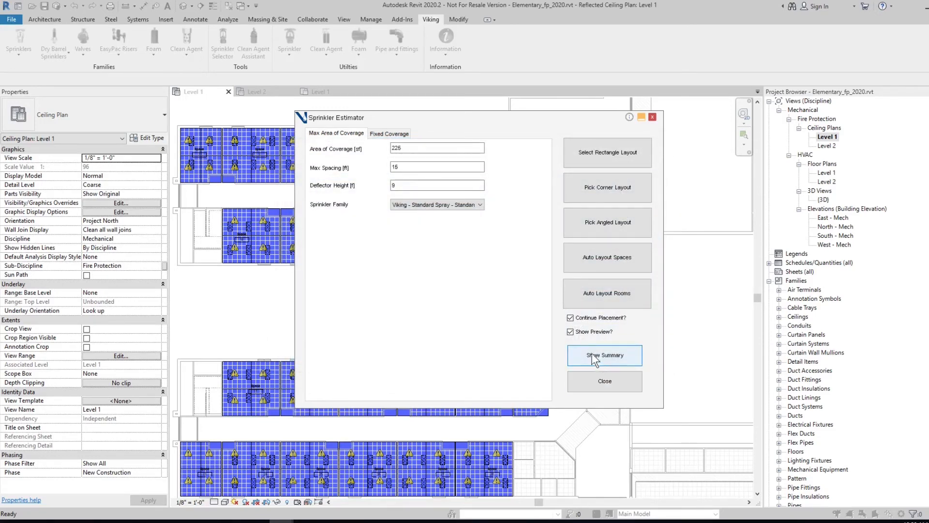
Step: Close the Sprinkler Estimator and undo the automatic sprinkler placement in the Level 1 spaces
left_click(598, 381)
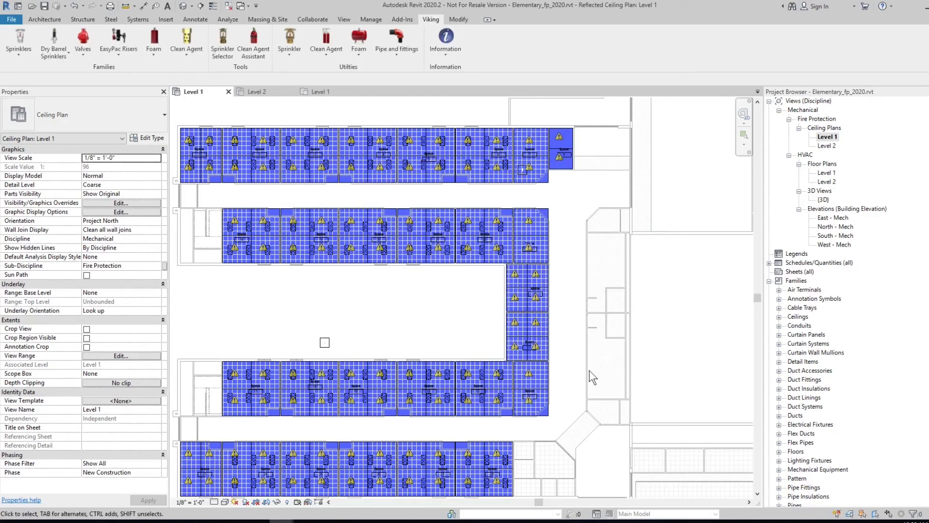
scroll(570, 319, "down", 5)
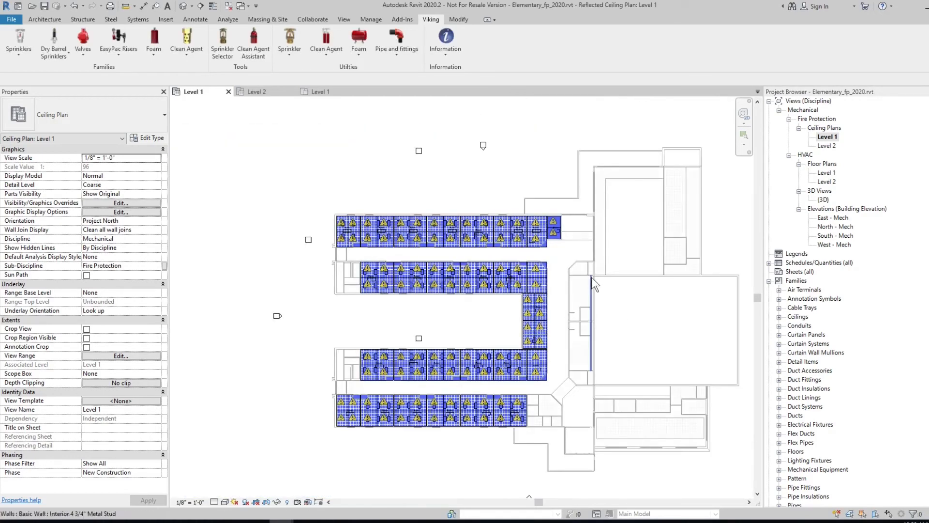
left_click(361, 314)
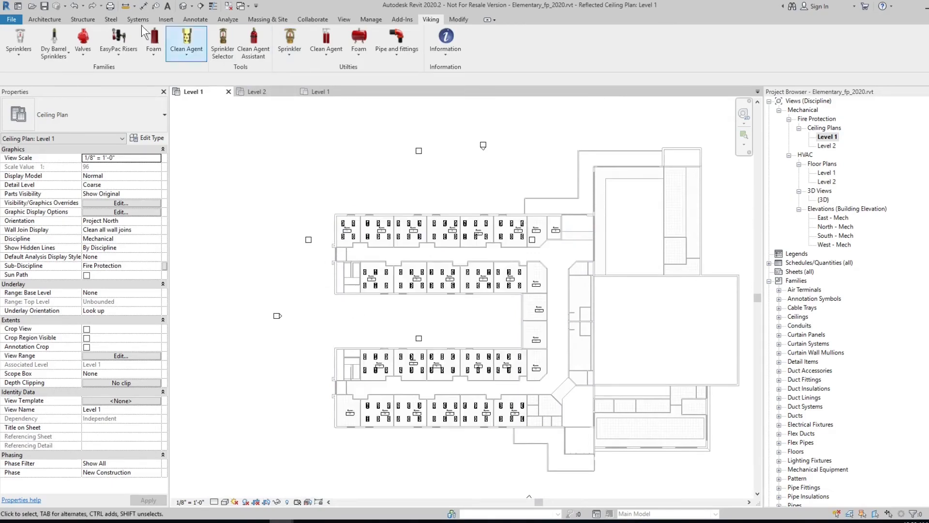
Step: Place a tagged room in the connected main corridors of Level 1 and finish the Room command
left_click(47, 19)
left_click(462, 42)
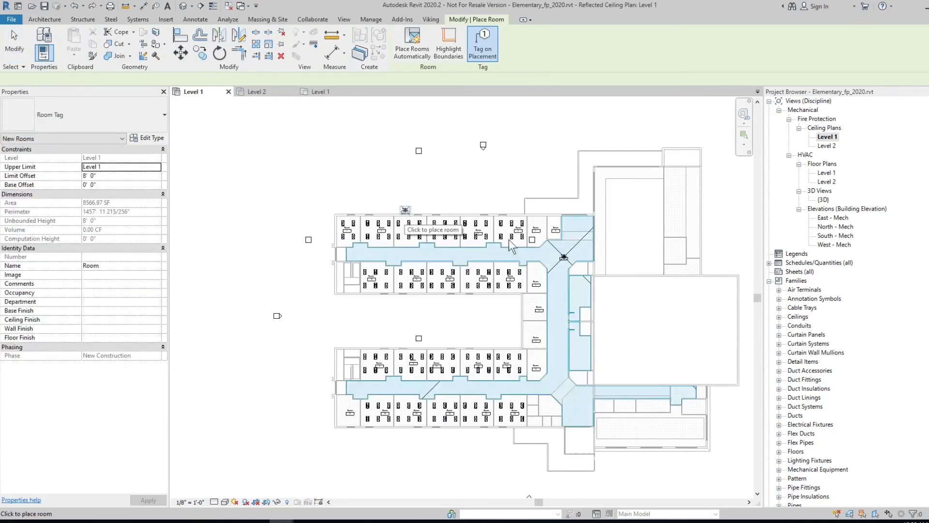
left_click(27, 50)
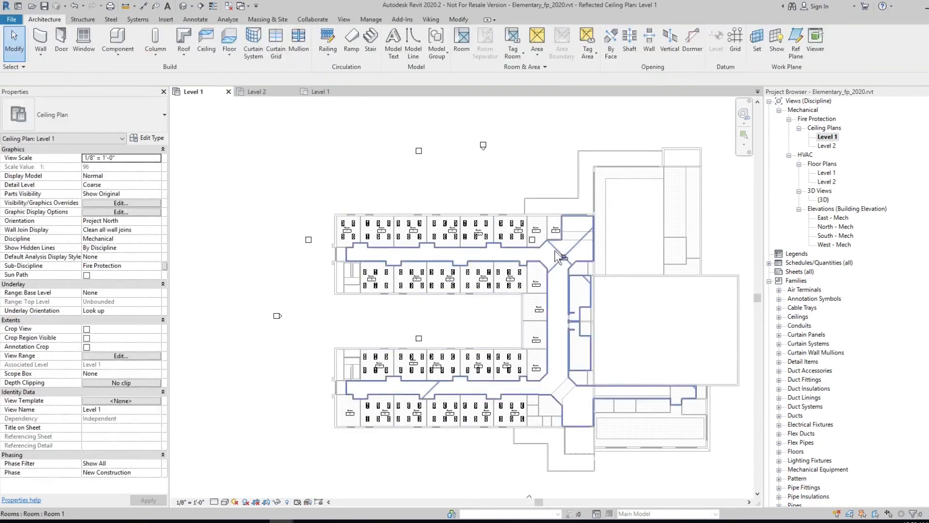
Step: Select the corridor room and examine how its boundary extends through the openings into the adjoining rooms east of the corridor
left_click(572, 255)
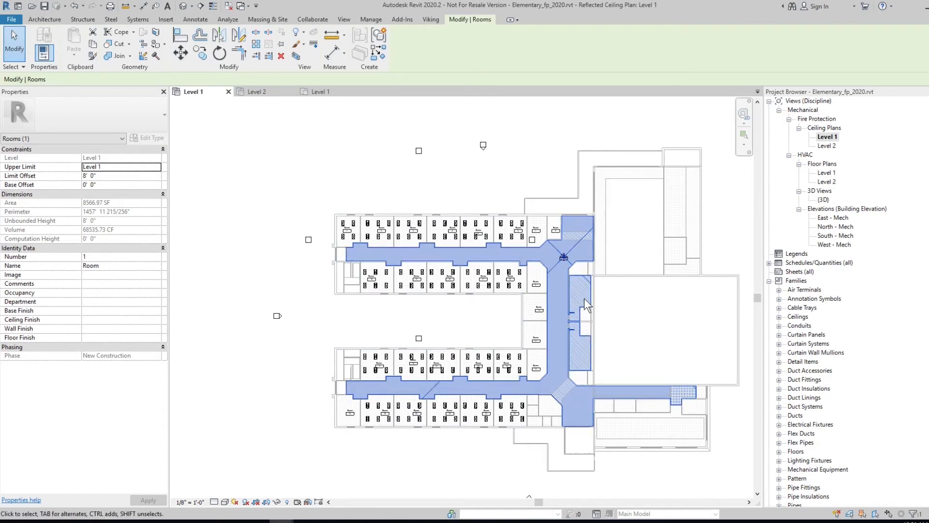
scroll(585, 300, "up", 5)
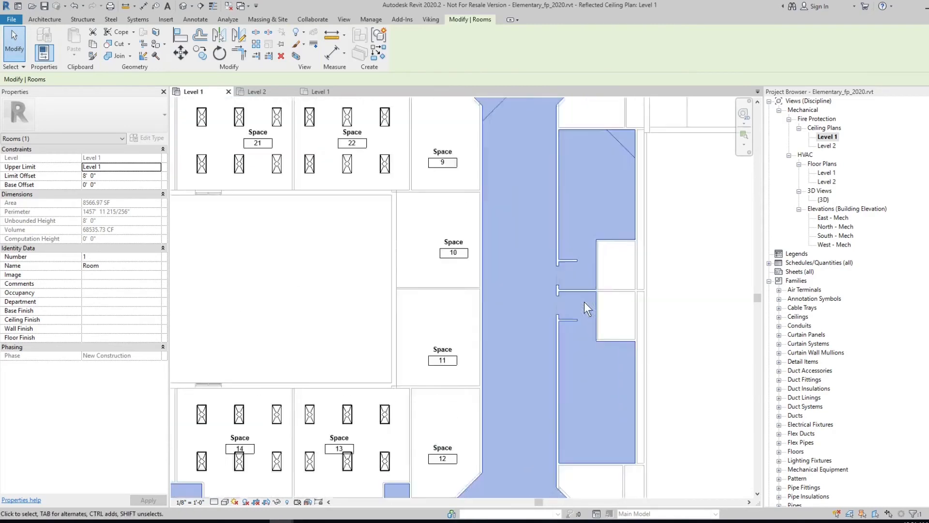
scroll(585, 301, "up", 1)
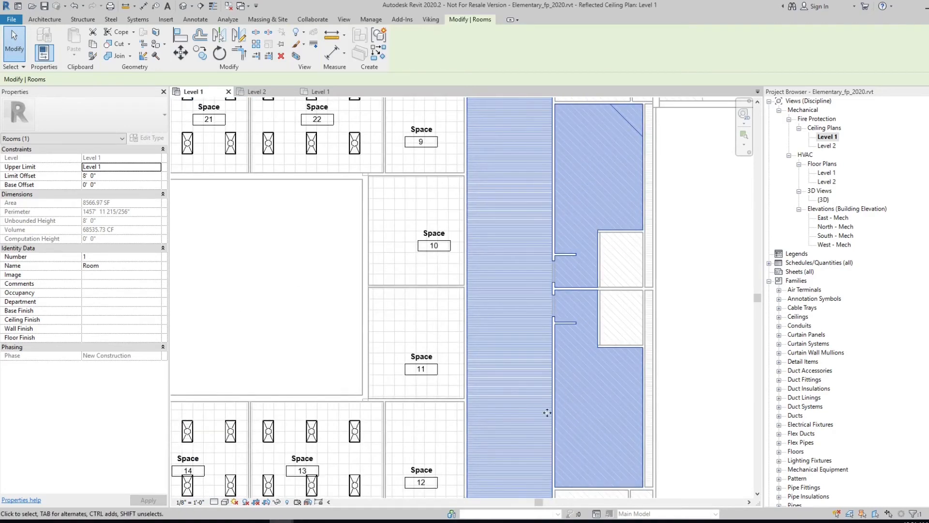
scroll(563, 249, "up", 2)
scroll(562, 248, "up", 3)
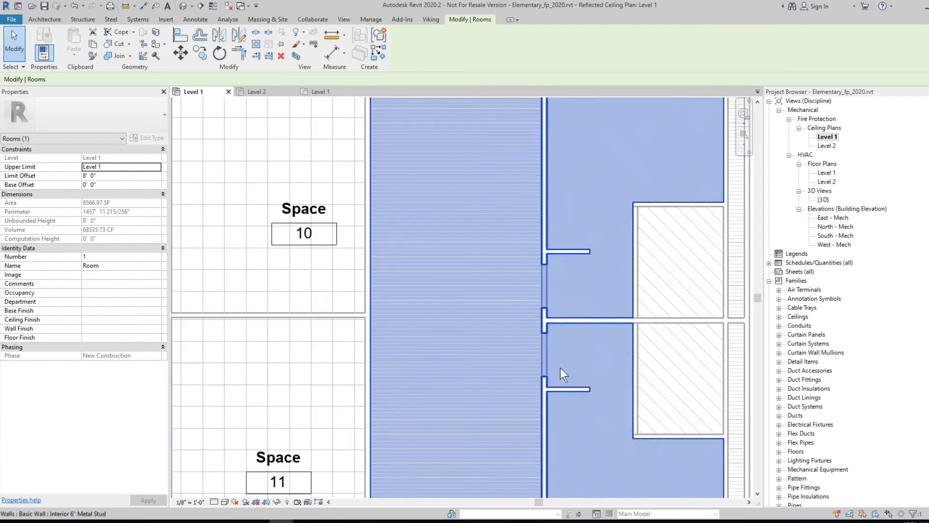
scroll(557, 367, "down", 7)
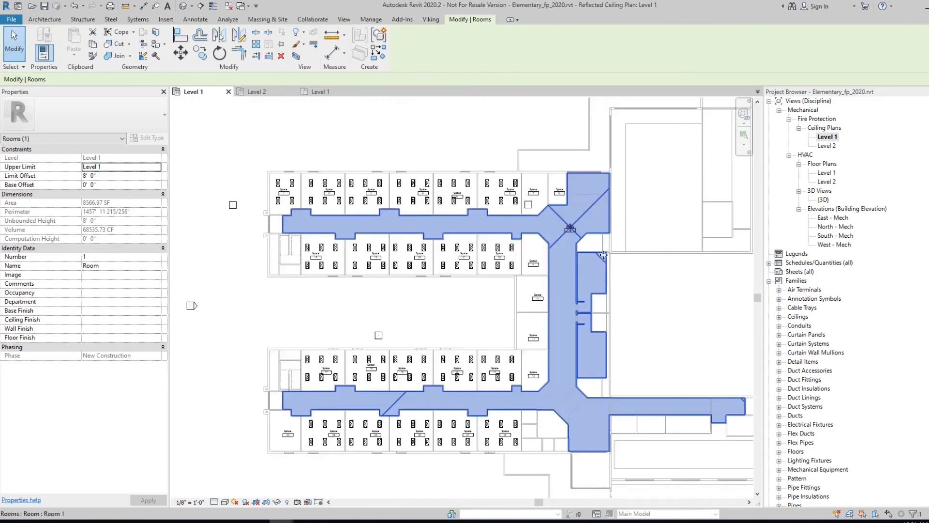
Step: Open the Sprinkler Estimator and preview an automatic room layout for the corridor room
left_click(426, 19)
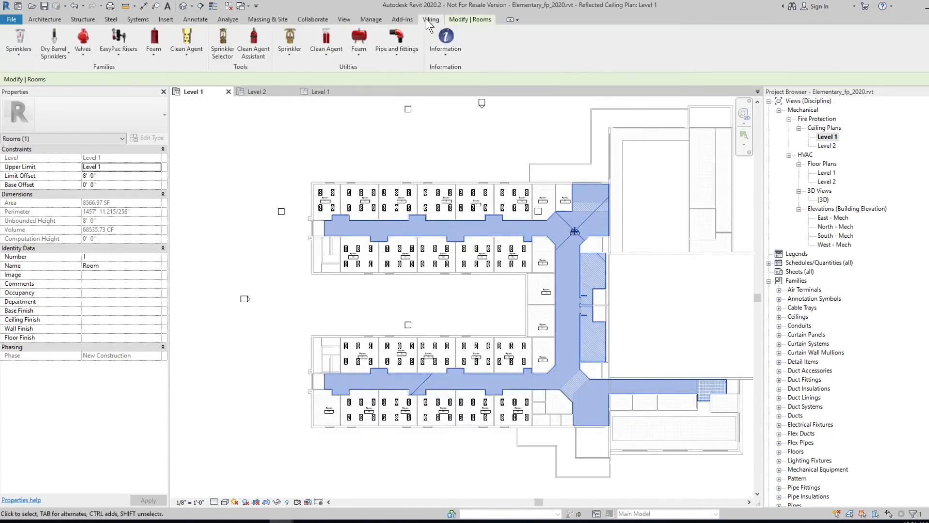
left_click(288, 54)
left_click(292, 67)
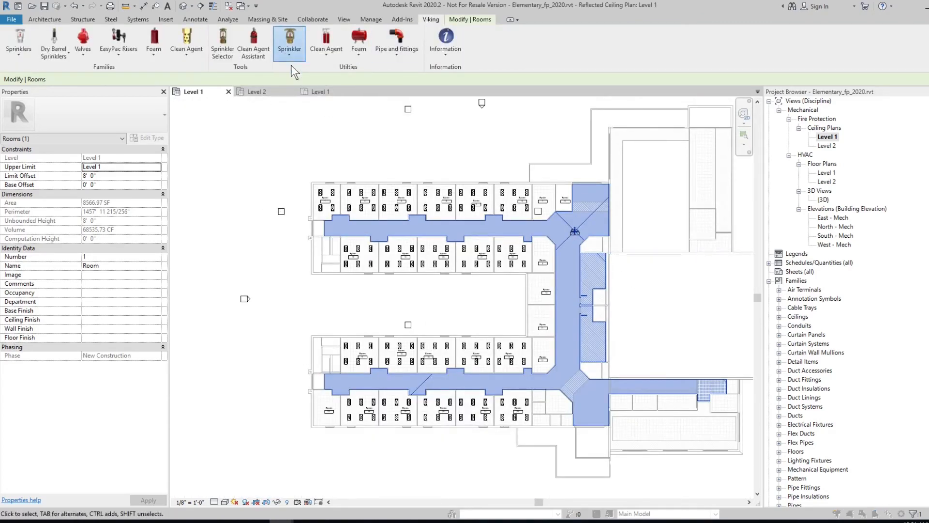
left_click(604, 295)
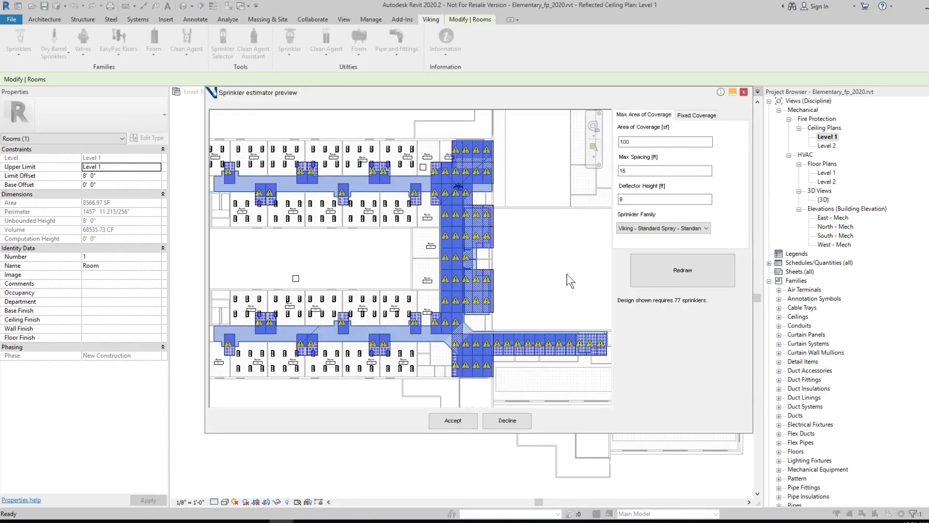
Step: Examine the sprinkler coverage preview along the corridor wings, alcoves and angled corners for gaps and overlaps, and decline the layout
scroll(390, 186, "up", 5)
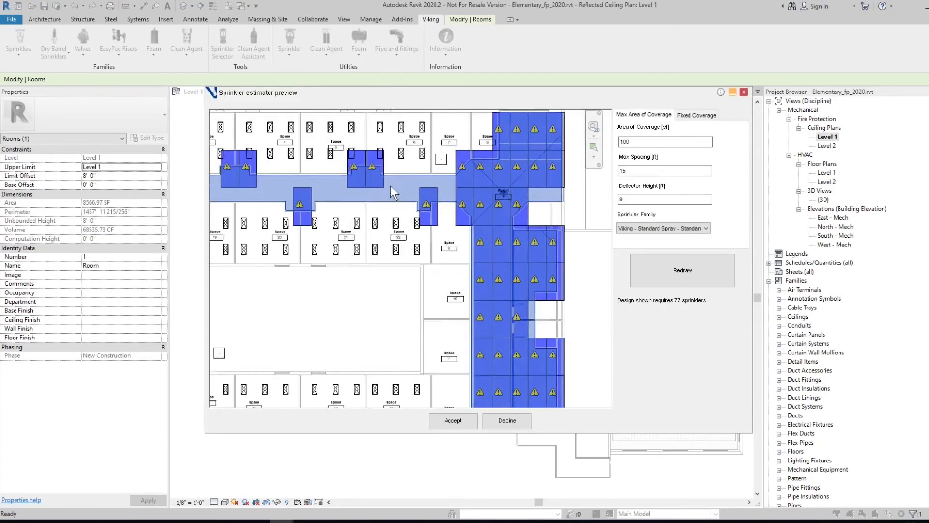
scroll(567, 183, "up", 2)
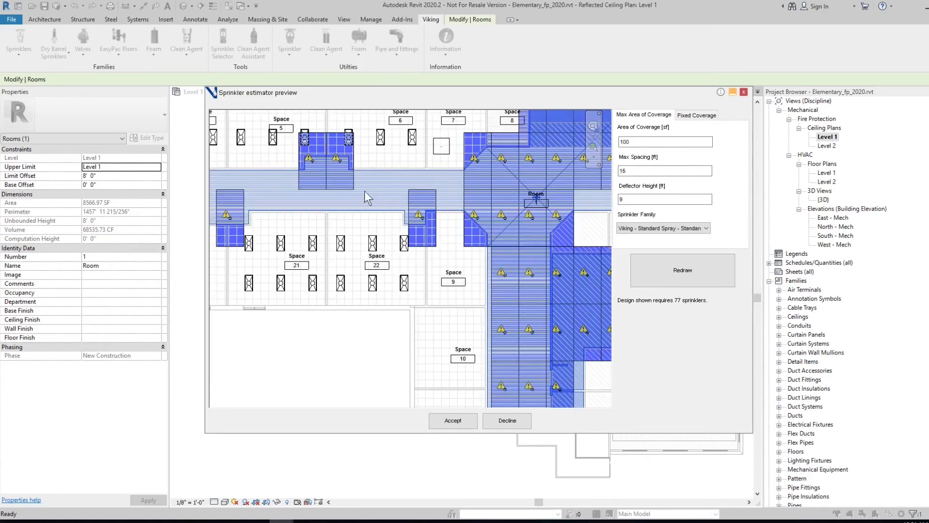
scroll(365, 191, "down", 5)
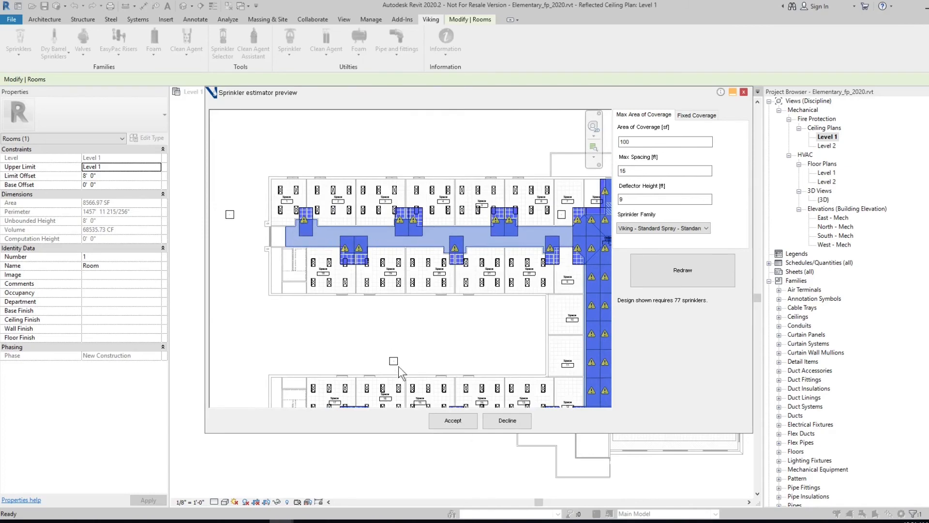
middle_click_drag(377, 323, 296, 180)
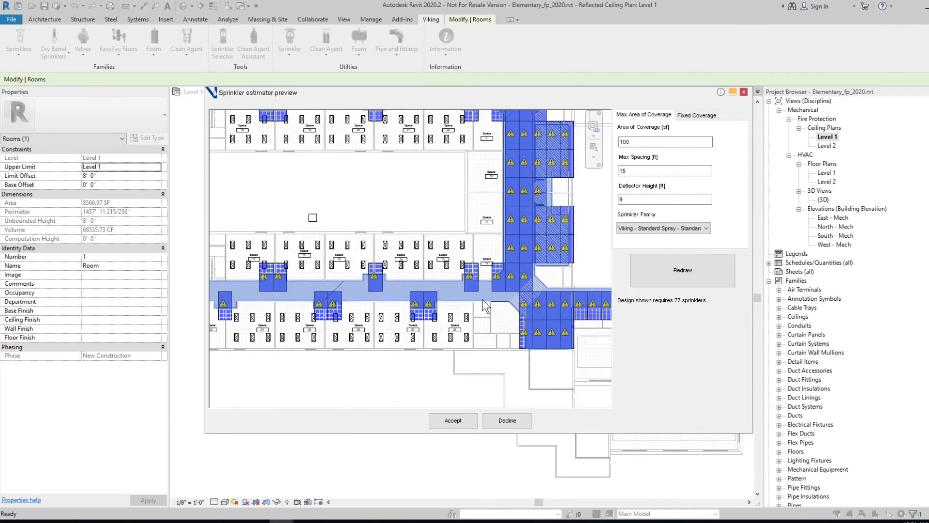
middle_click_drag(549, 327, 372, 307)
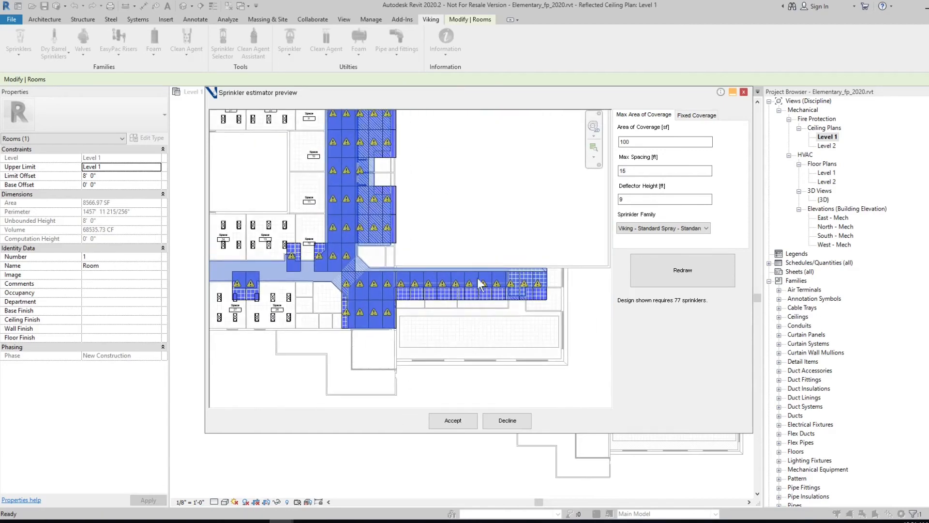
scroll(385, 271, "up", 3)
scroll(368, 269, "up", 1)
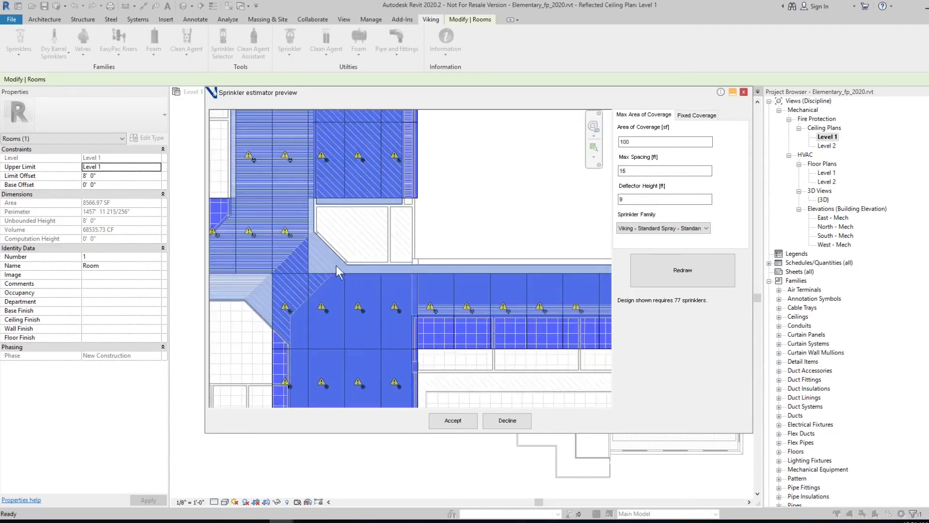
scroll(466, 275, "down", 4)
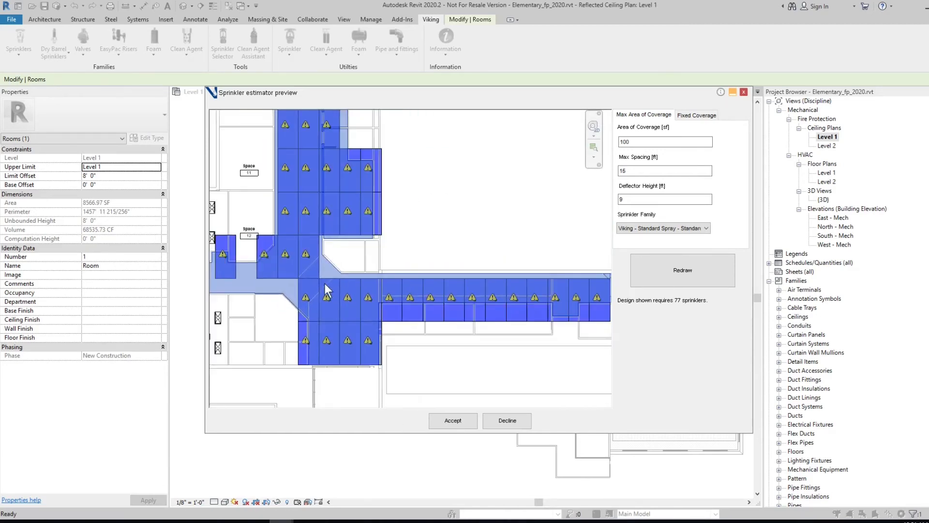
scroll(395, 266, "up", 3)
middle_click_drag(366, 272, 435, 322)
scroll(359, 294, "down", 1)
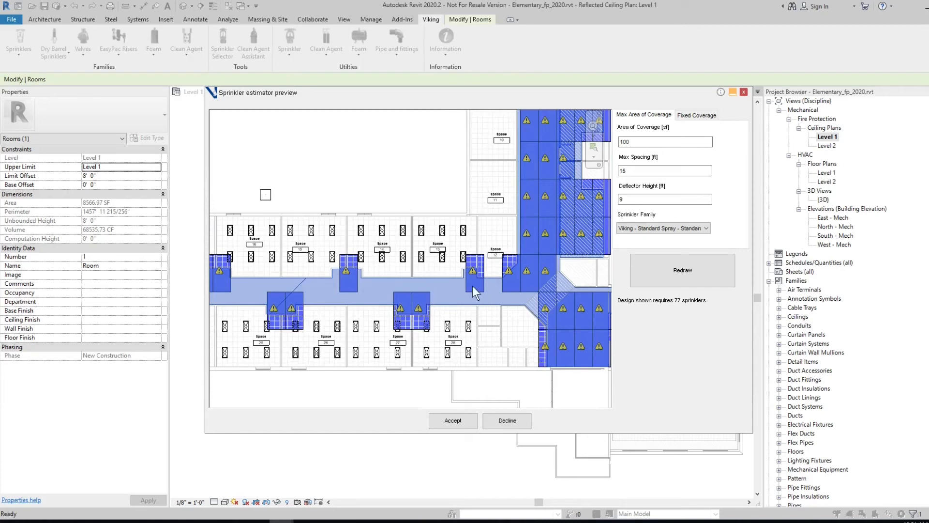
scroll(341, 299, "down", 2)
middle_click_drag(328, 312, 386, 329)
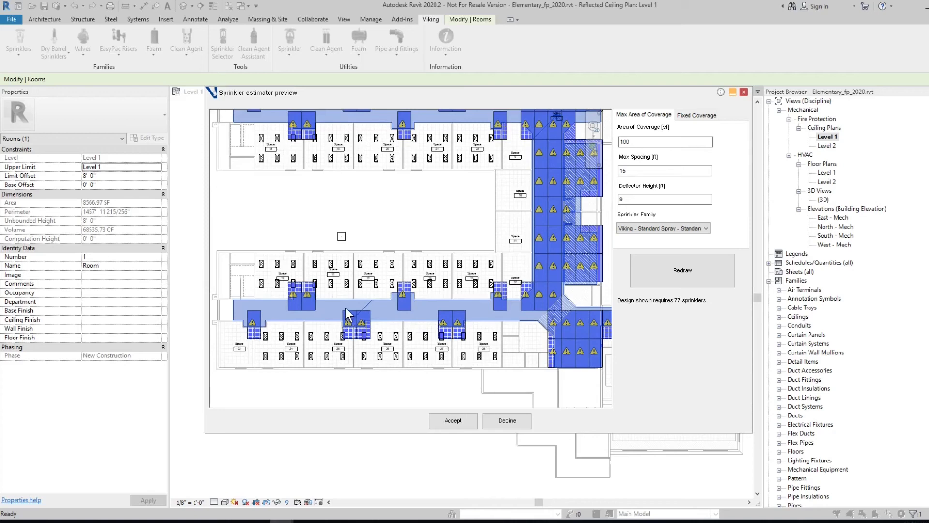
scroll(384, 305, "down", 1)
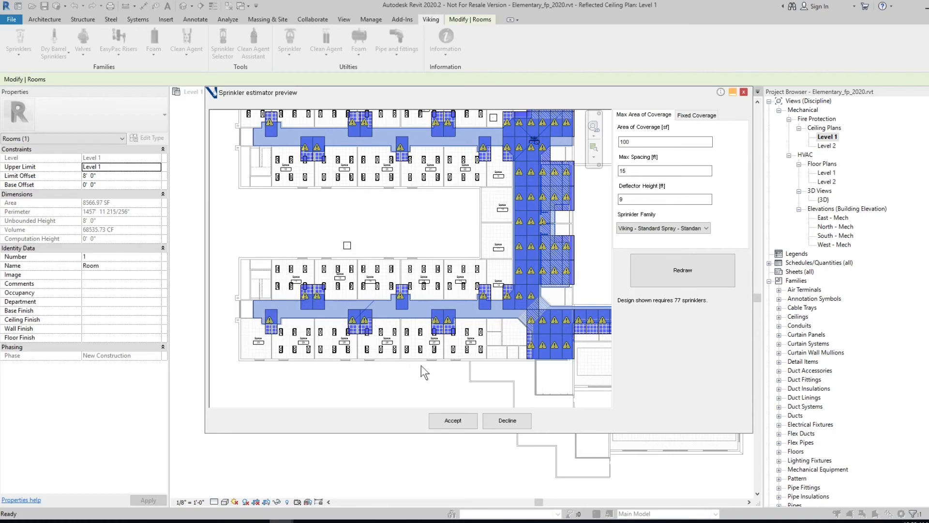
left_click(507, 427)
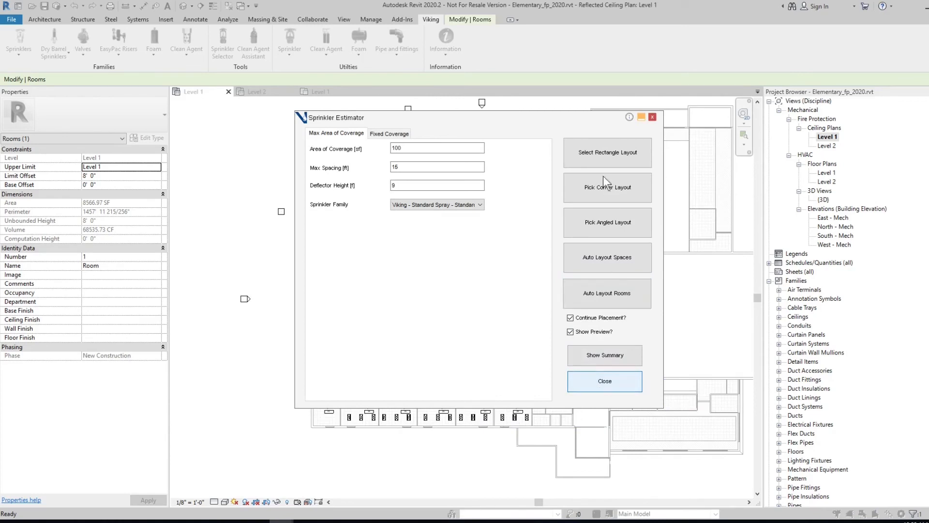
Step: Create a rectangle sprinkler layout over Space 2, from one room corner to the opposite, accept it and close the Sprinkler Estimator
left_click(600, 154)
scroll(351, 196, "up", 3)
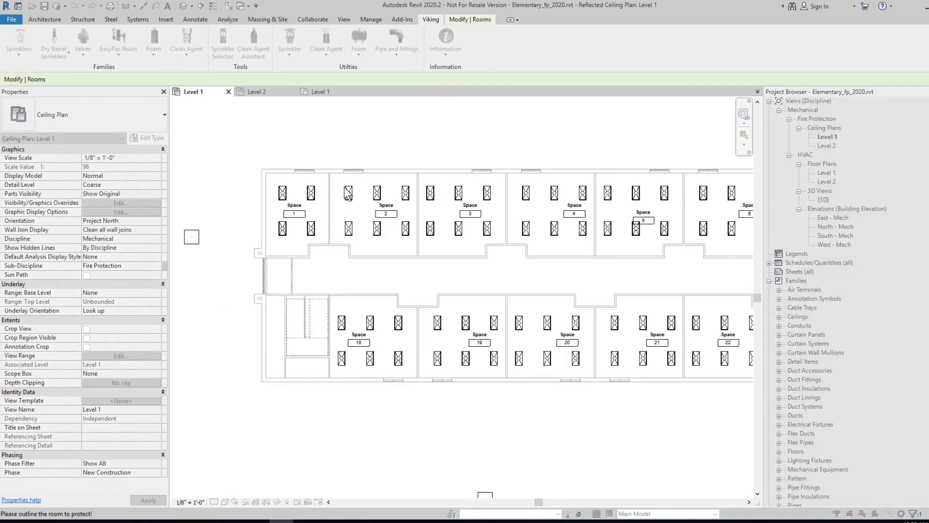
left_click(415, 257)
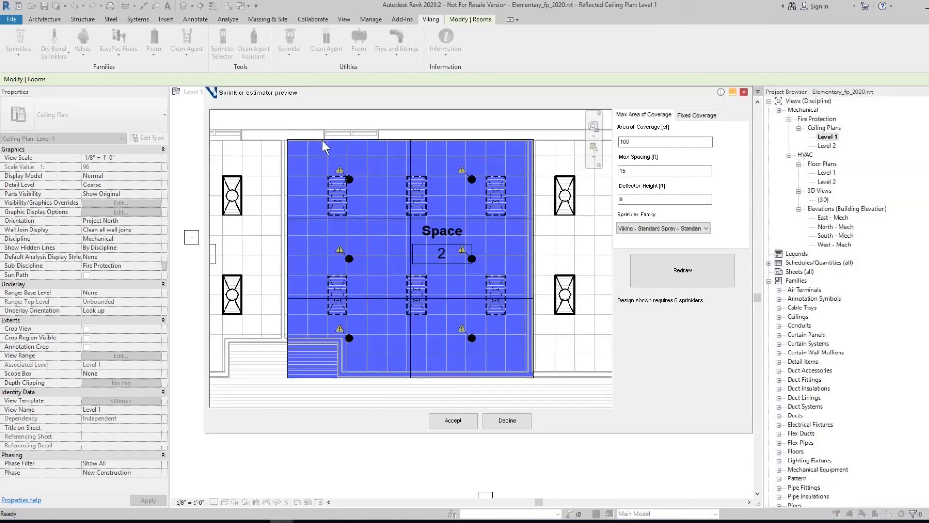
left_click(453, 420)
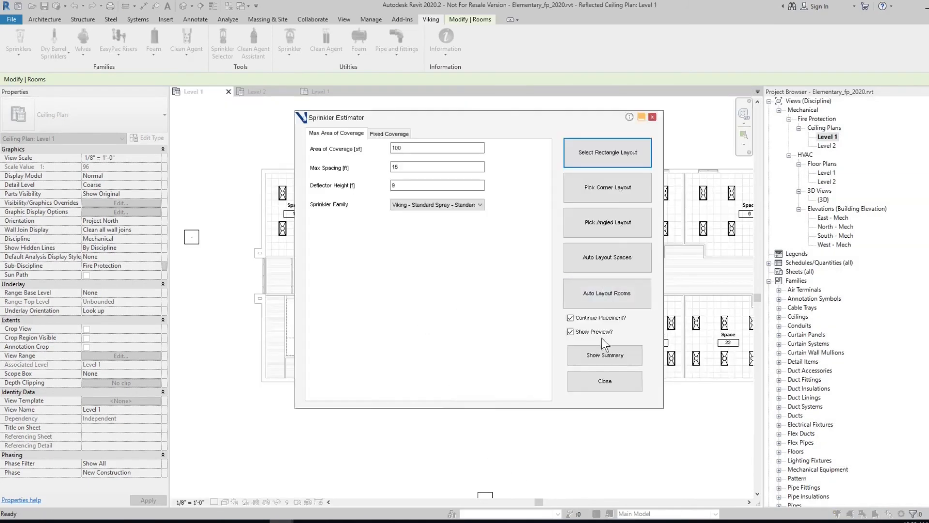
left_click(605, 380)
Step: Set the coverage of Space 2's southeast sprinkler to AOC_X 12' and AOC_Y 16', and move the sprinkler into the corridor
scroll(421, 276, "up", 3)
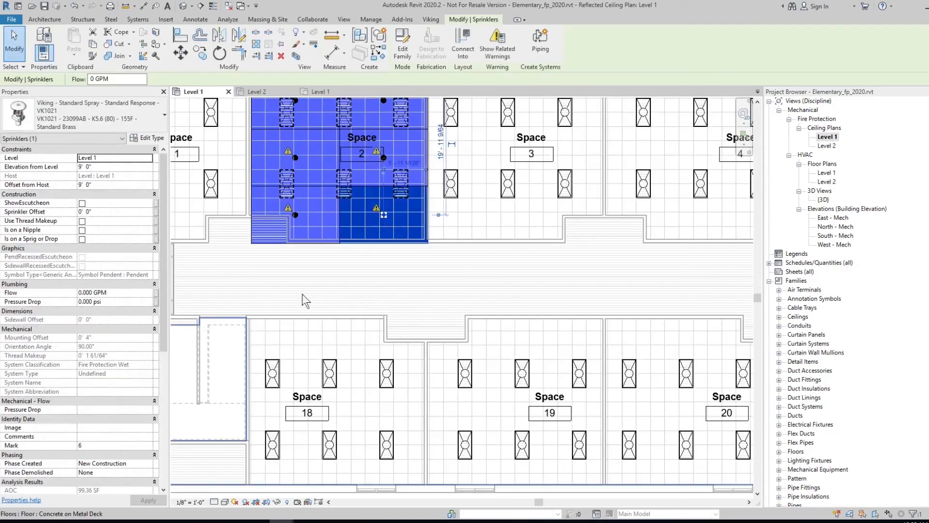
scroll(124, 237, "down", 4)
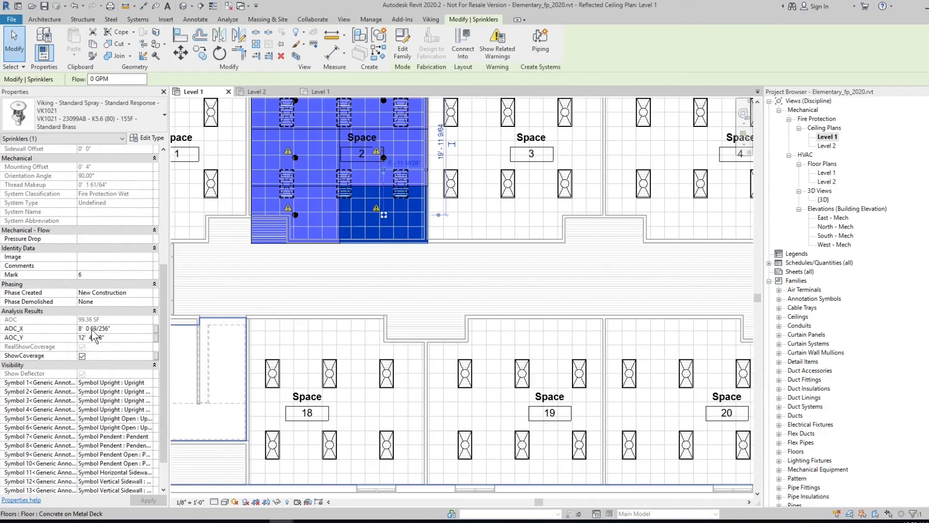
left_click(126, 328)
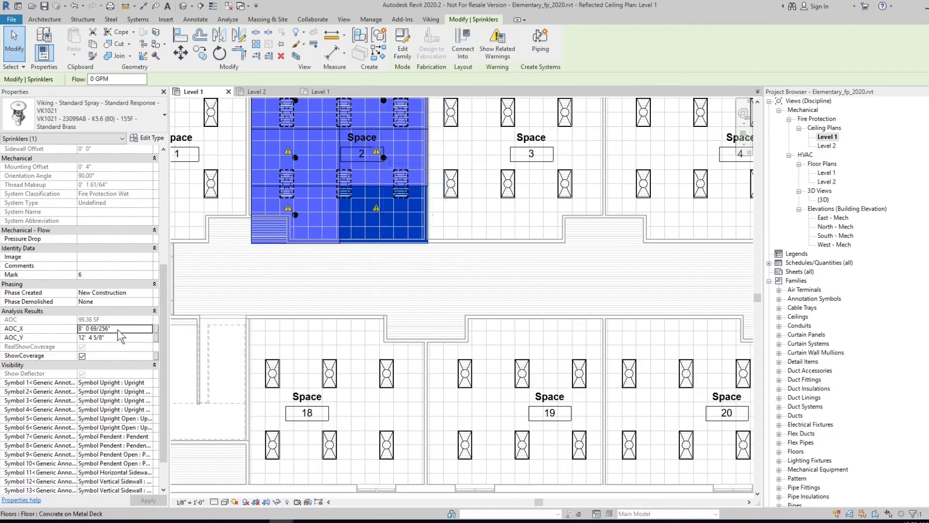
left_click(121, 328)
type("12")
key("Return")
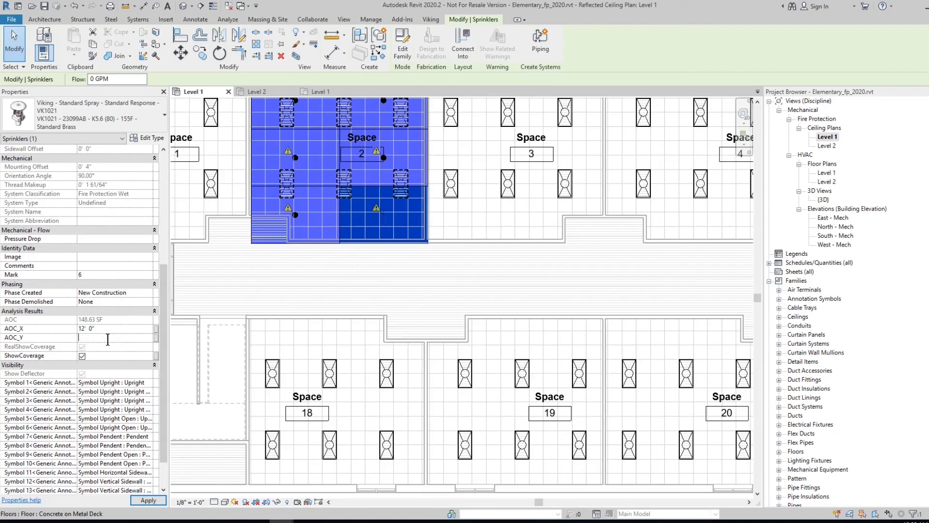
key("Return")
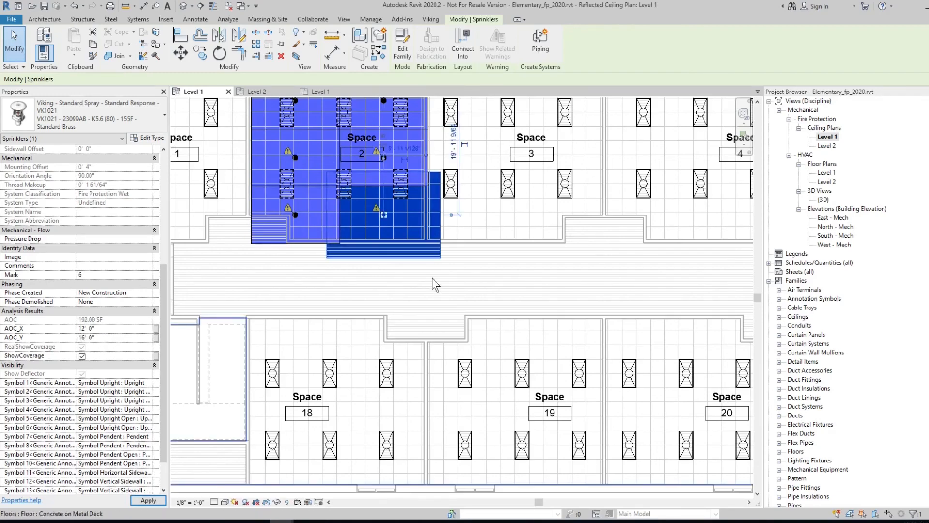
left_click_drag(380, 219, 490, 276)
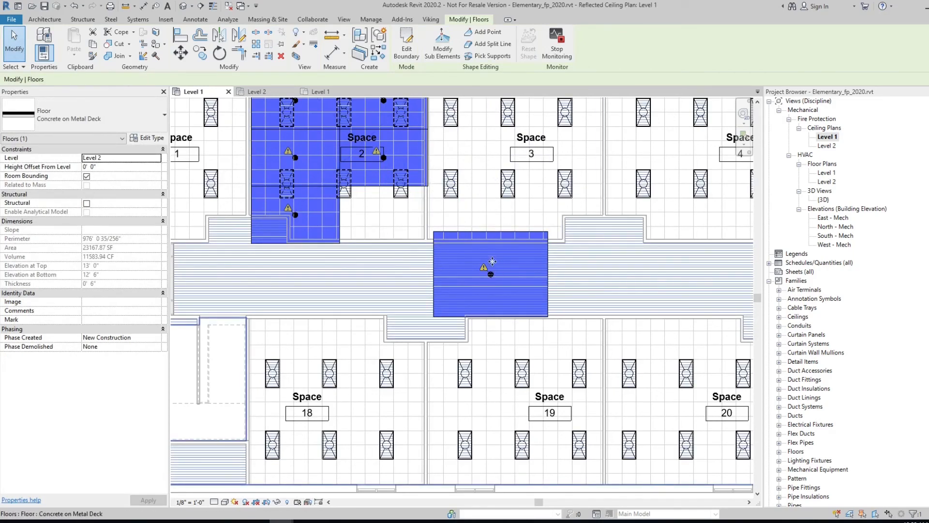
Step: Turn off ShowCoverage for the southwest sprinkler in Space 2 and apply the change
left_click(296, 213)
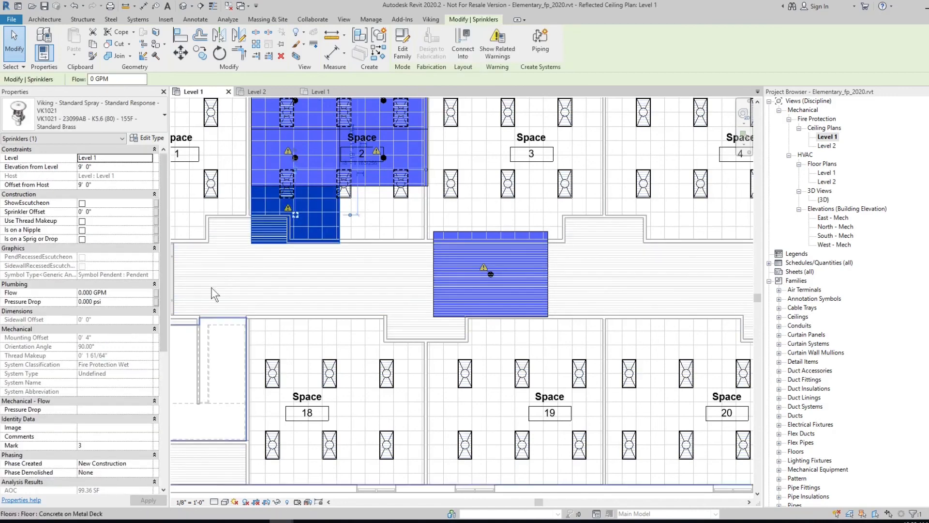
scroll(103, 267, "down", 5)
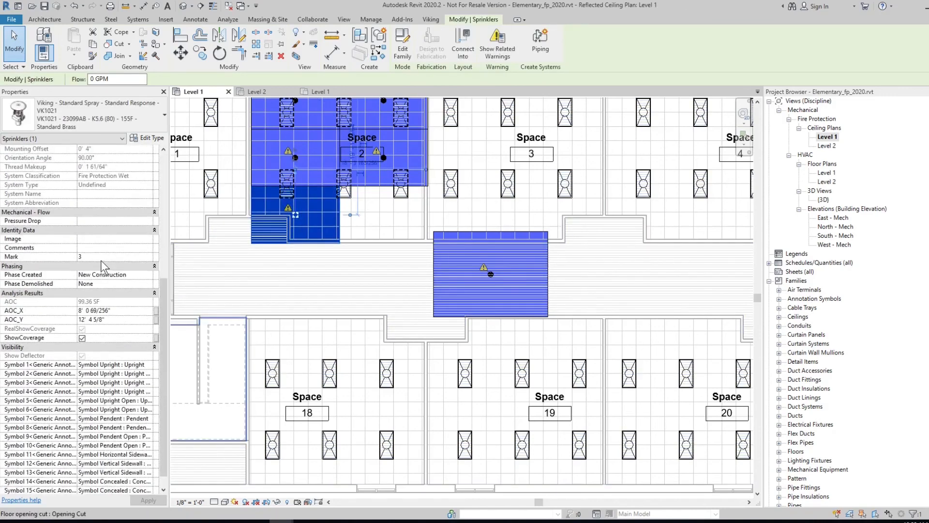
left_click(82, 338)
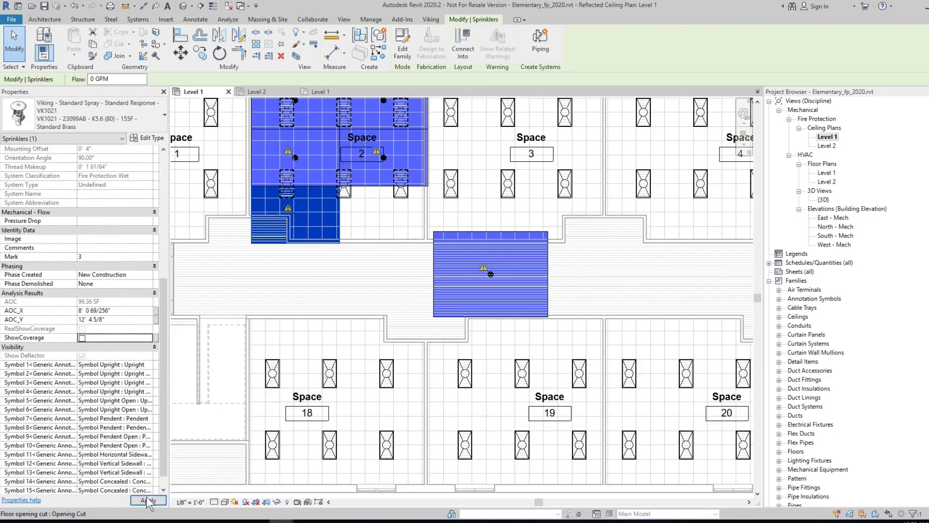
left_click(148, 499)
left_click(364, 279)
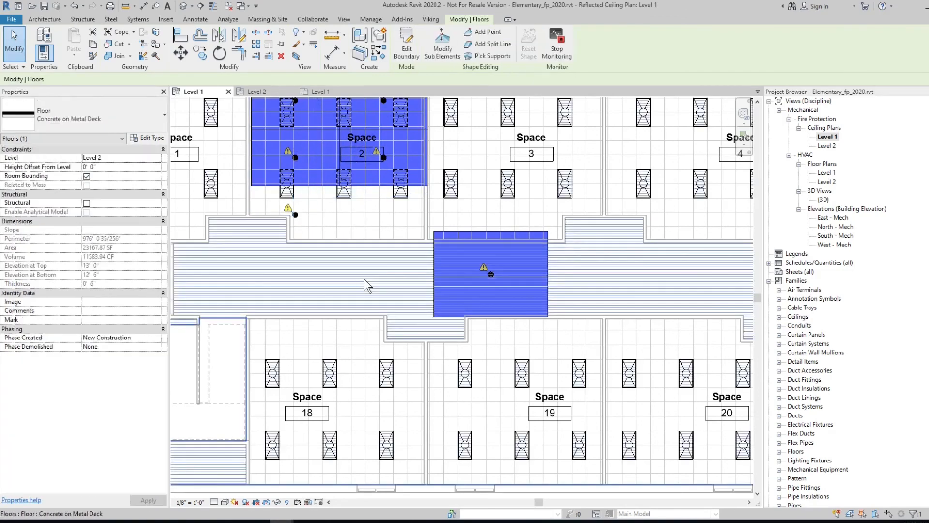
Step: Hide the coverage areas of all sprinklers in the Level 1 ceiling plan and show them all again
scroll(489, 206, "down", 2)
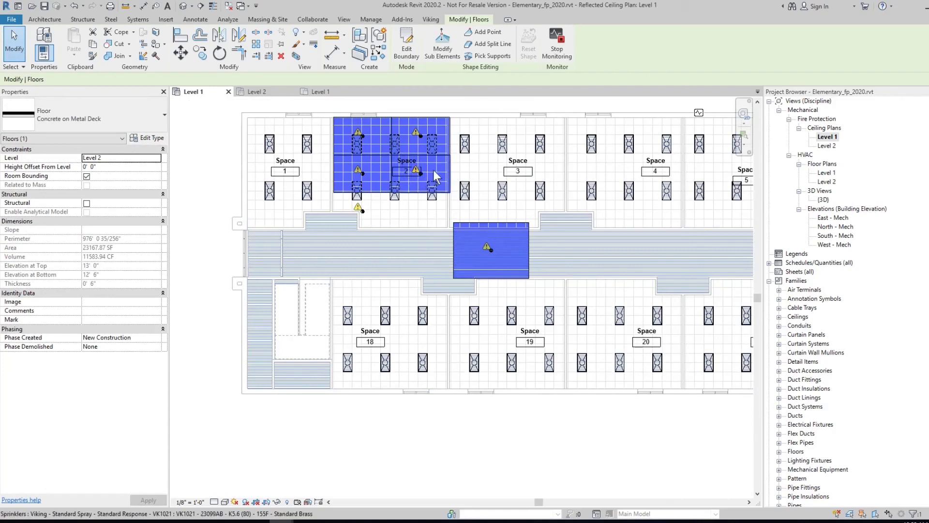
left_click(431, 19)
left_click(283, 54)
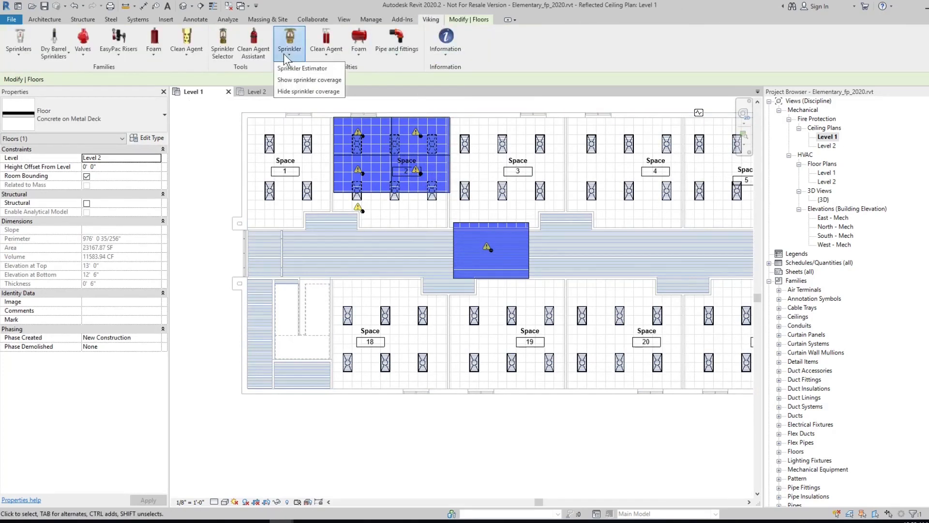
left_click(308, 91)
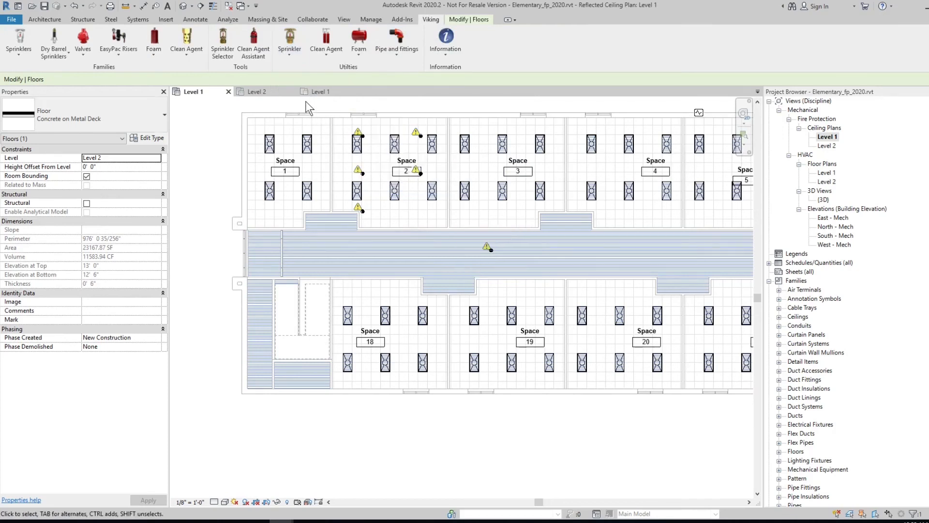
left_click(294, 58)
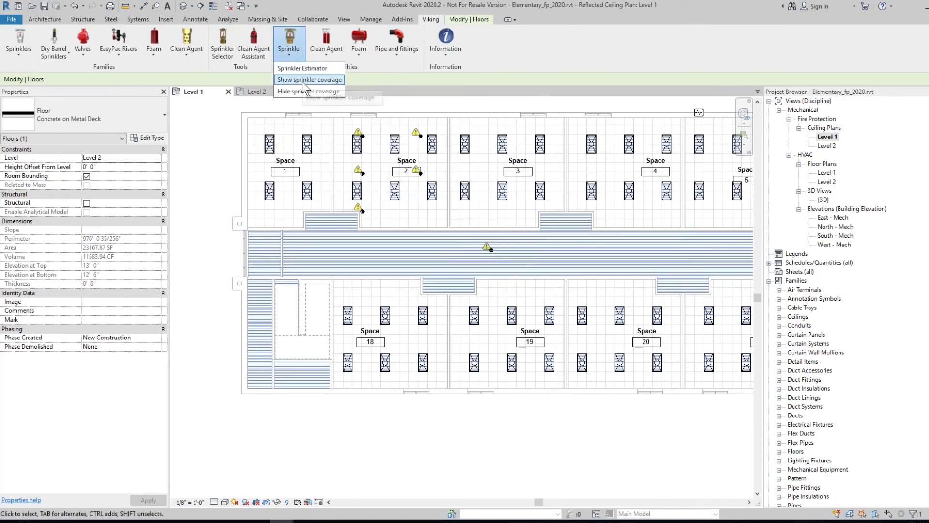
left_click(302, 81)
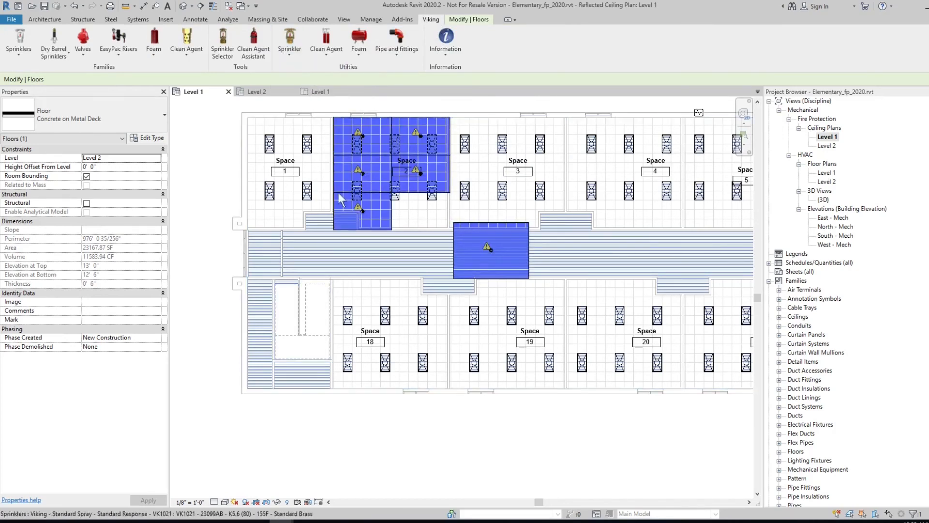